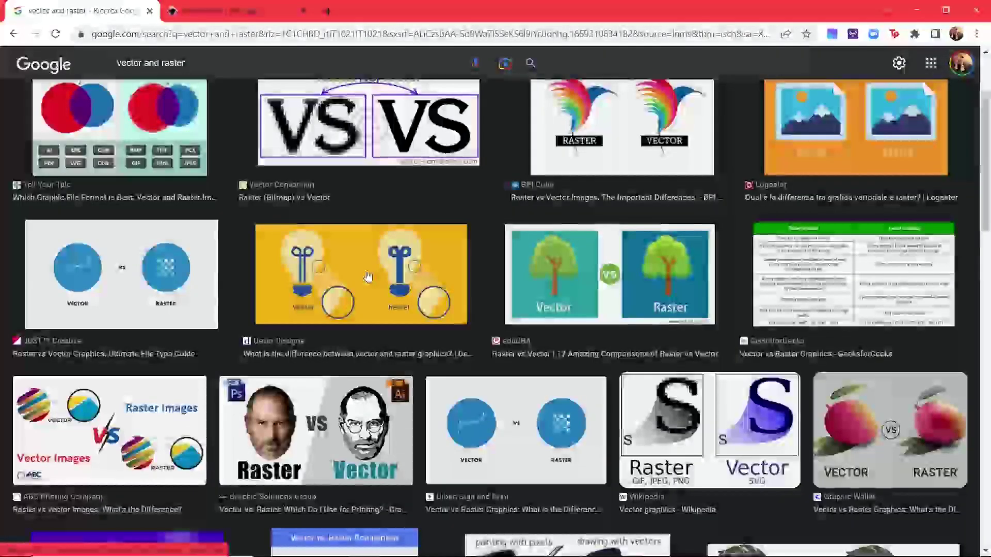
Browse the vector and raster image results and preview the Raster (Bitmap) vs Vector comparison from Vector Conversion
scroll(368, 277, "up", 1)
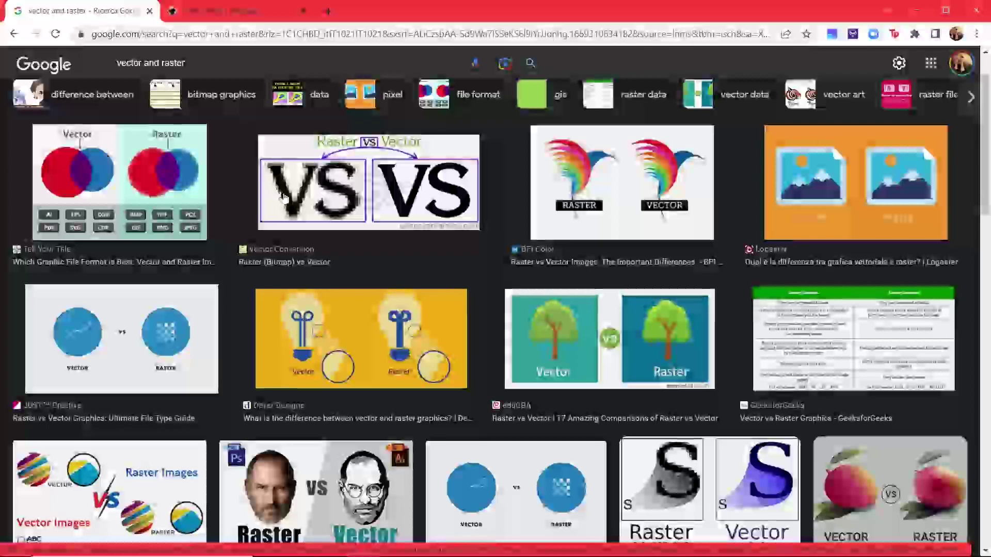
left_click(288, 206)
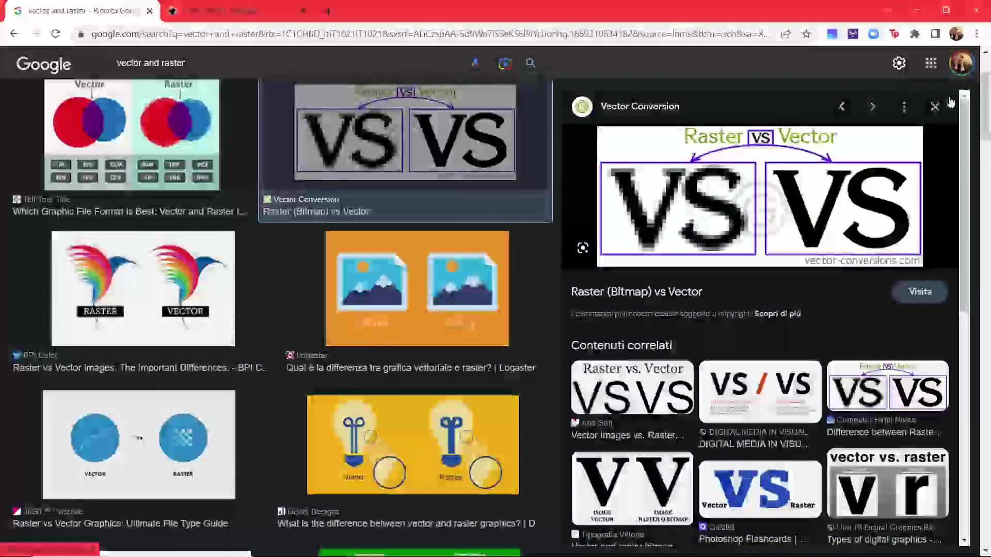
left_click(935, 108)
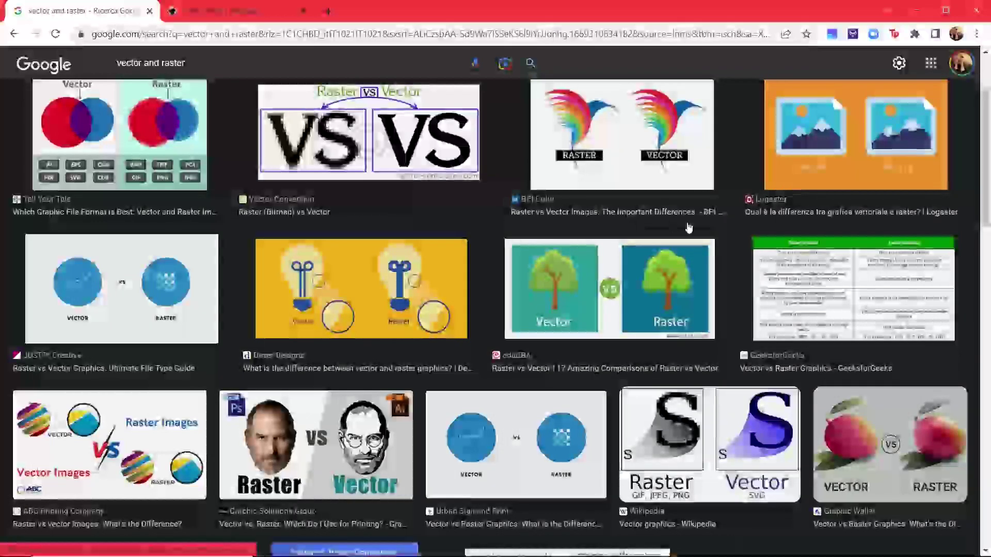
scroll(504, 288, "down", 13)
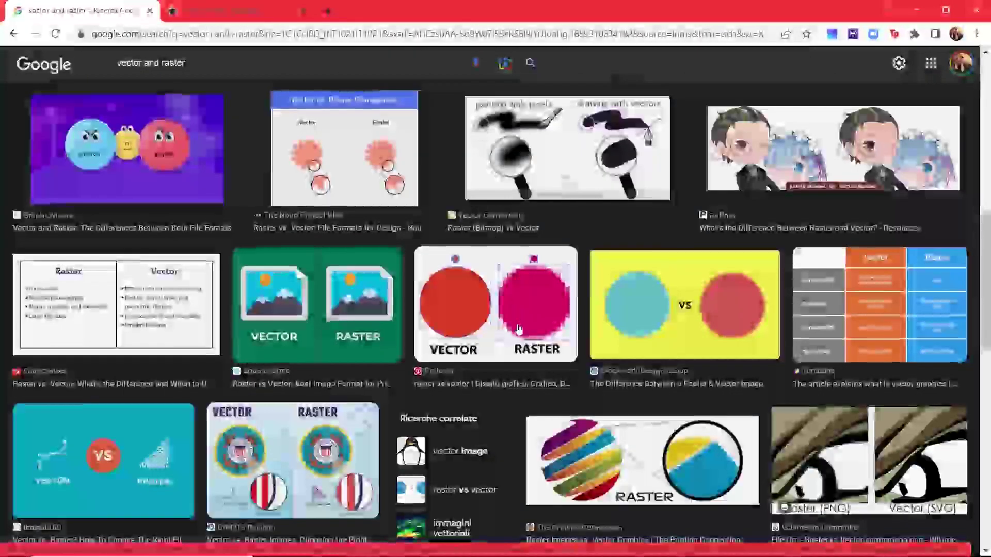
scroll(517, 323, "down", 15)
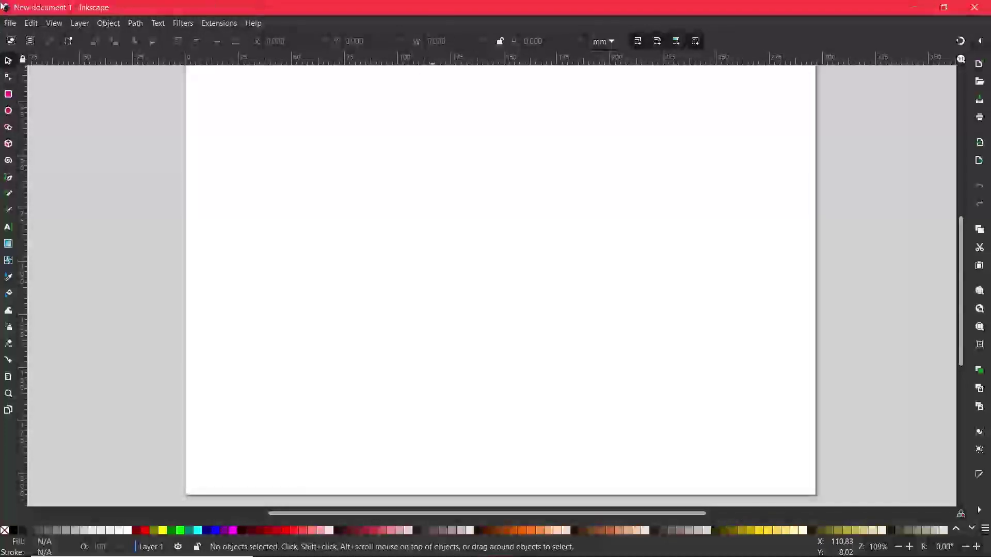
Switch to Inkscape and create a new document from the default template
left_click(9, 22)
left_click(10, 23)
left_click(32, 23)
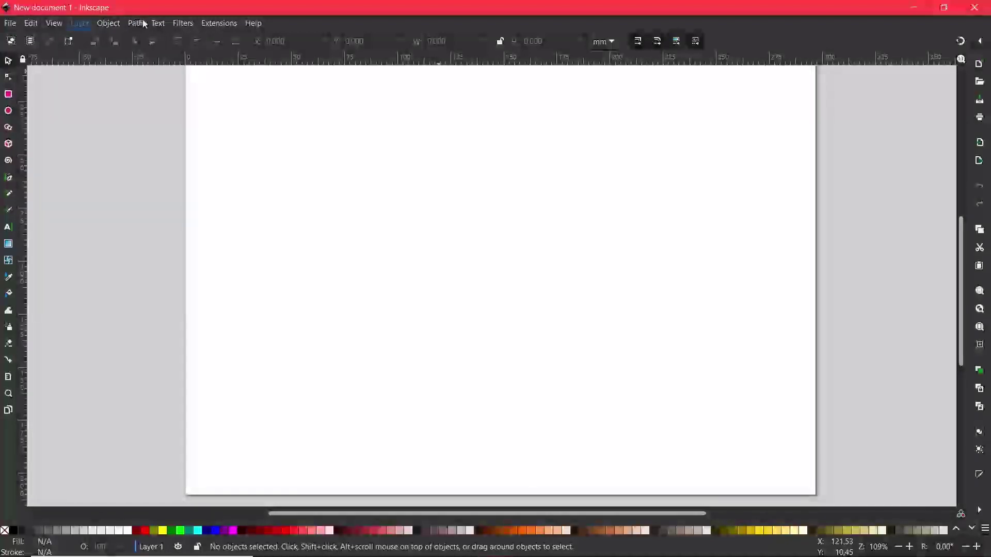
mouse_move(6, 29)
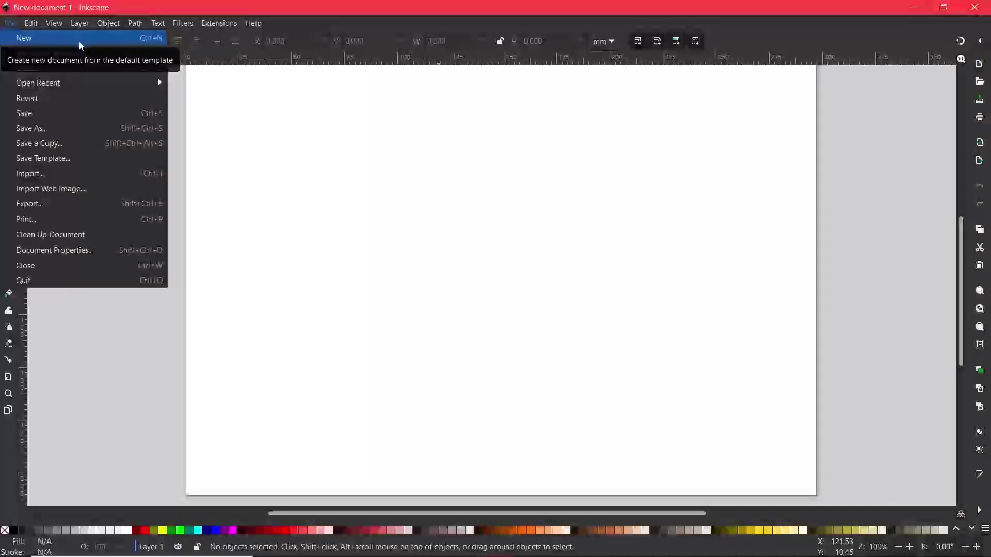
left_click(35, 38)
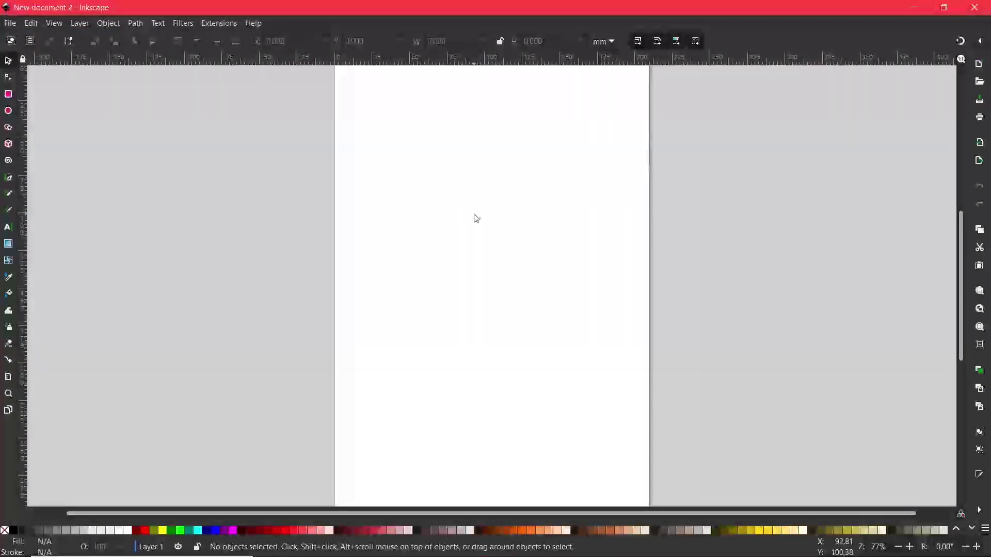
scroll(542, 230, "up", 1)
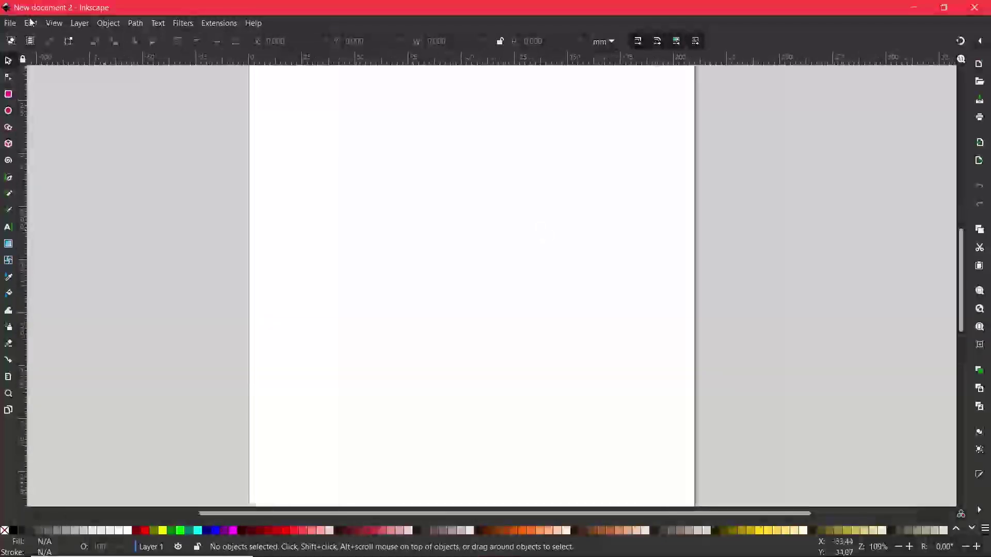
Open the template chooser for a new document and look through the available templates
left_click(11, 23)
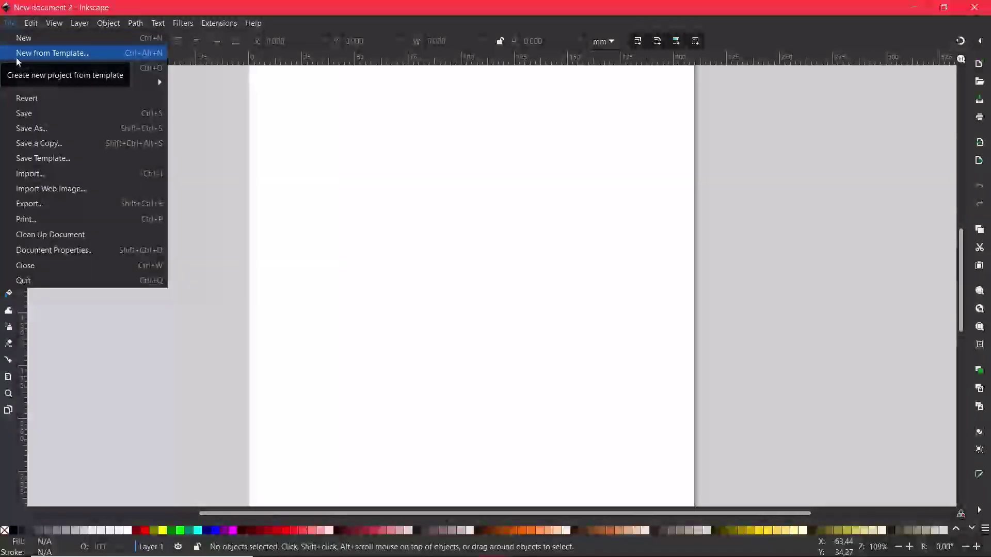
left_click(94, 55)
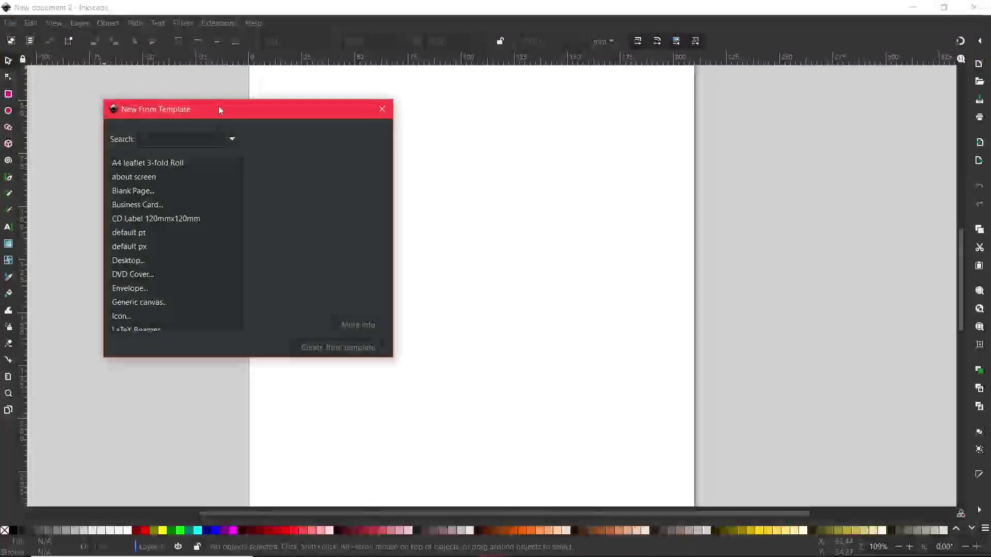
left_click_drag(219, 110, 308, 131)
scroll(279, 193, "down", 2)
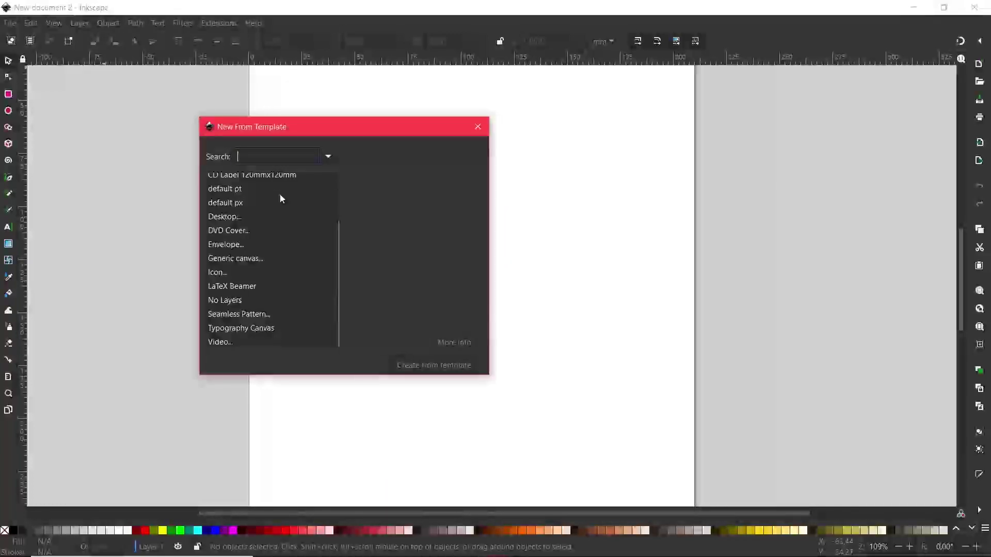
scroll(236, 334, "up", 3)
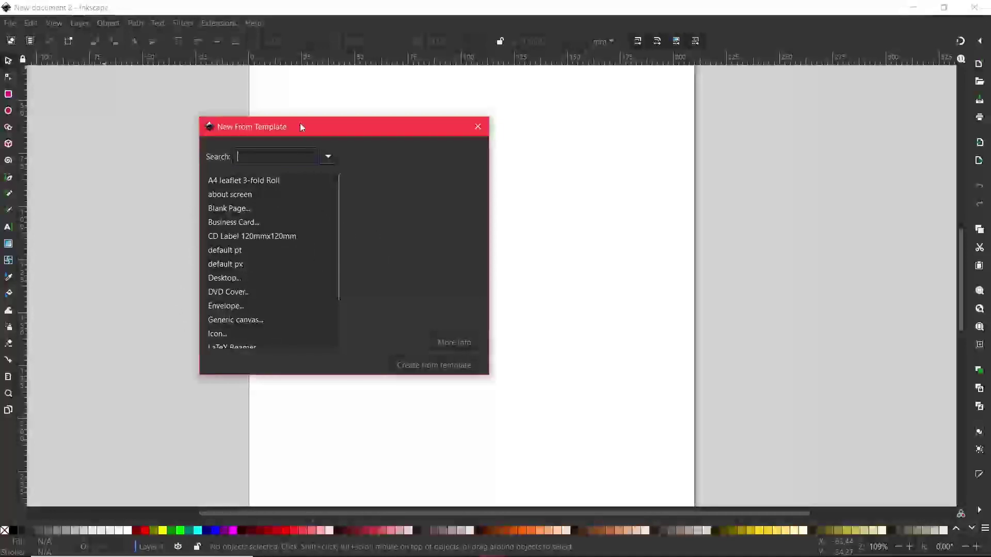
left_click_drag(301, 127, 7, 131)
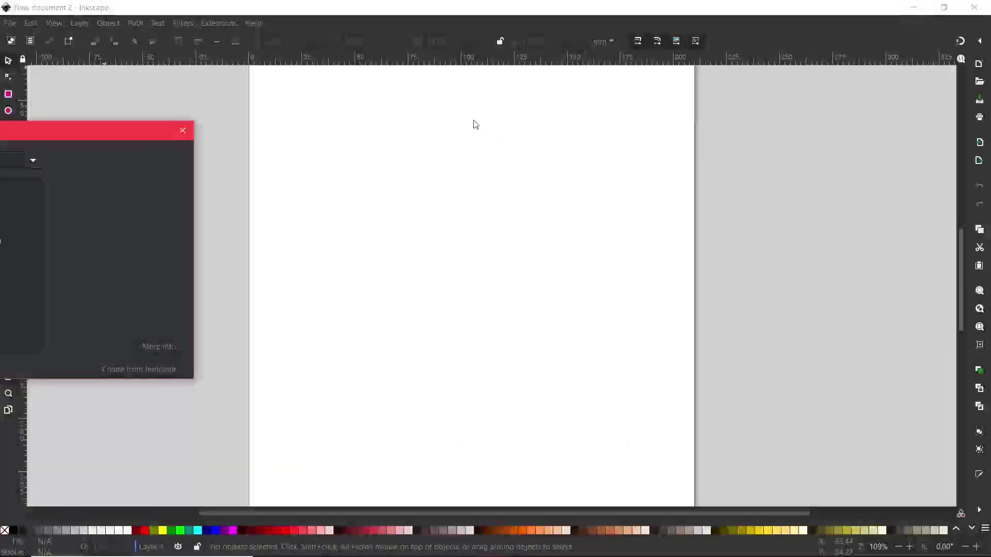
left_click_drag(147, 134, 723, 153)
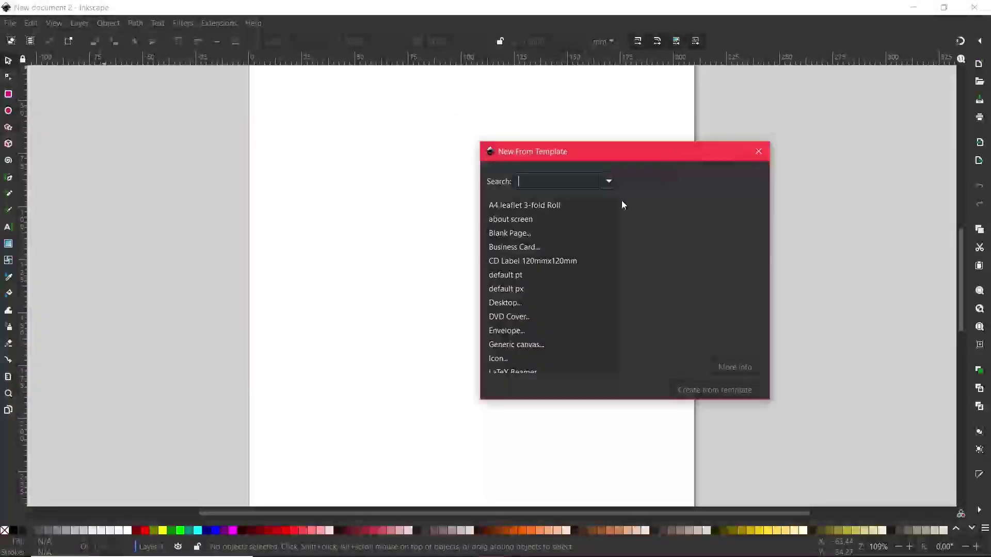
left_click_drag(550, 150, 811, 143)
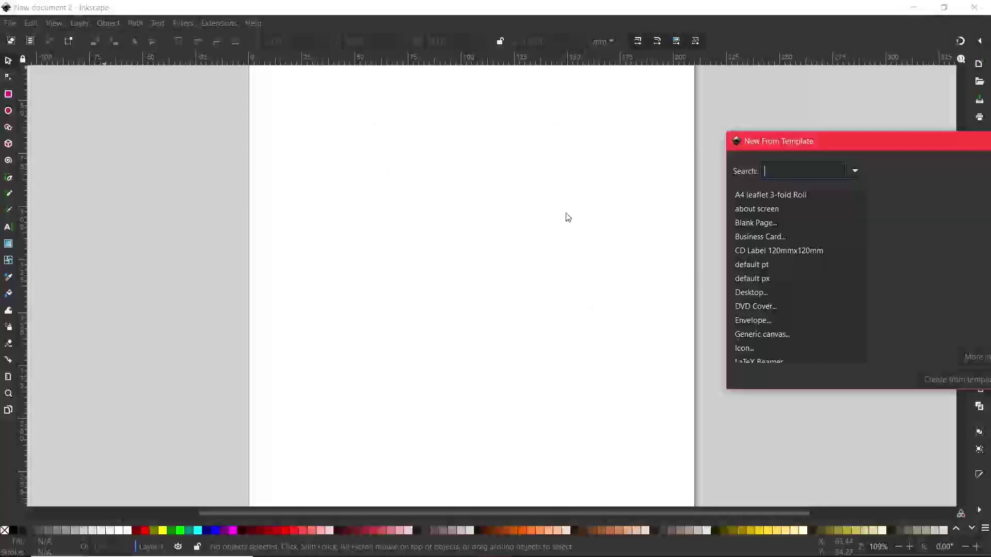
left_click_drag(896, 148, 399, 140)
scroll(333, 284, "down", 1)
scroll(336, 290, "down", 1)
scroll(347, 303, "up", 3)
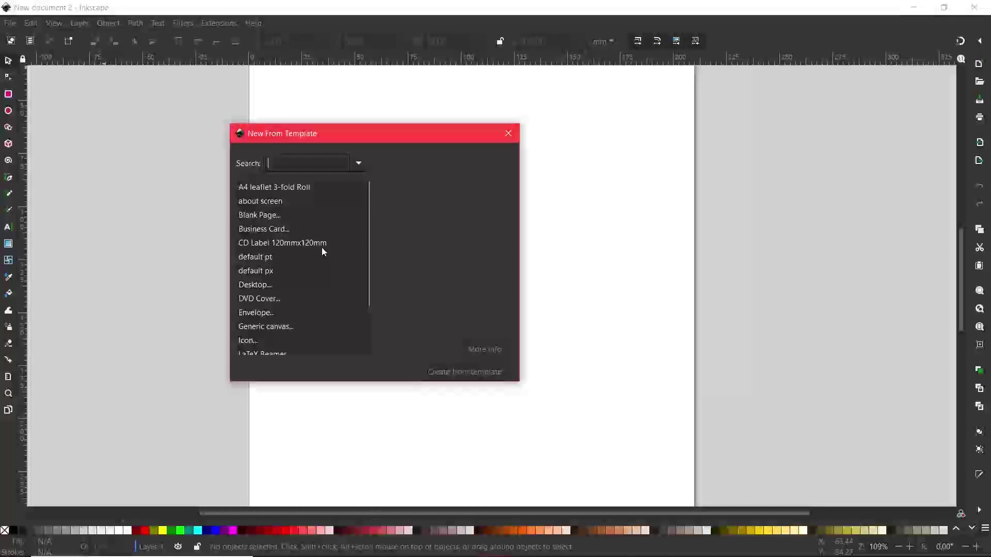
scroll(314, 316, "down", 3)
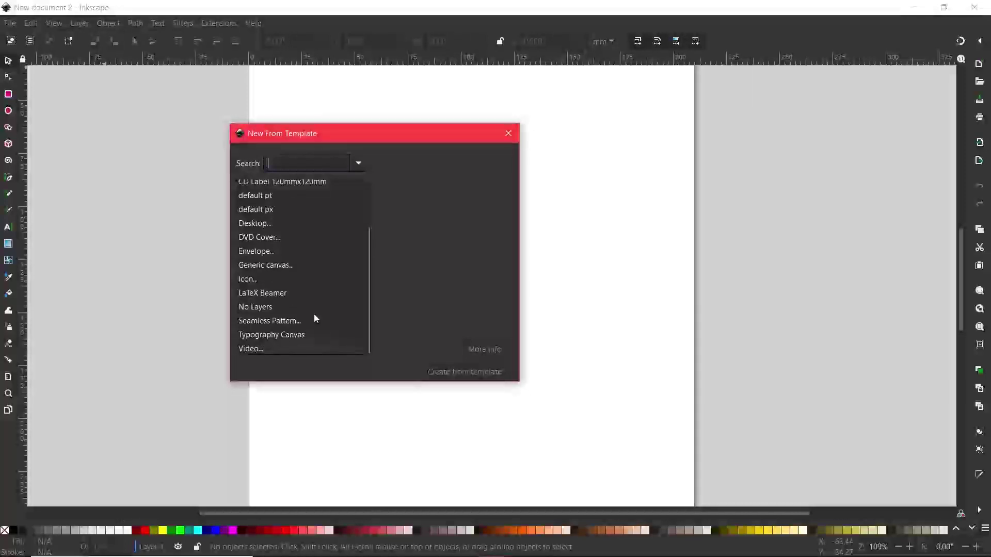
scroll(315, 317, "up", 3)
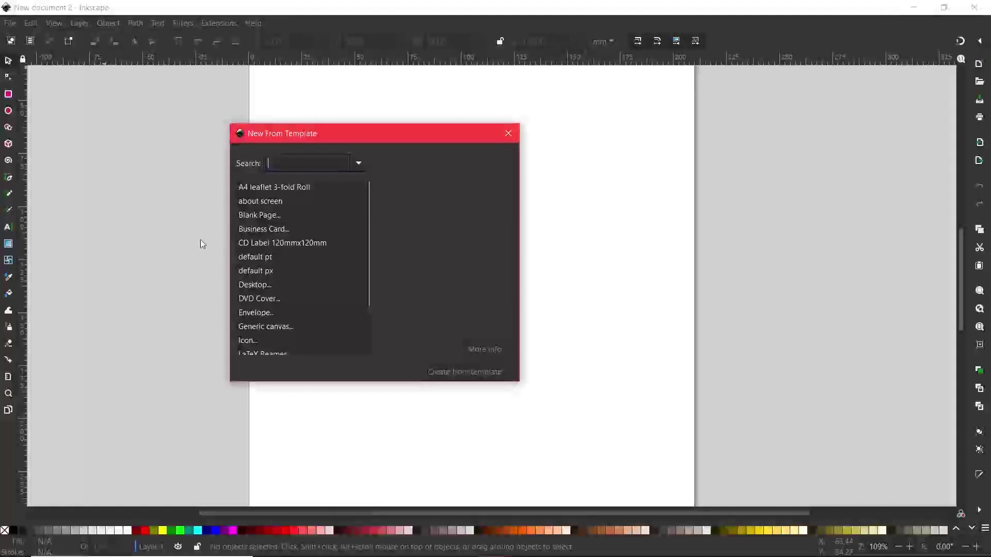
Create a new document from the Business Card template with the 85mm x 55mm (Europe) size
left_click(245, 233)
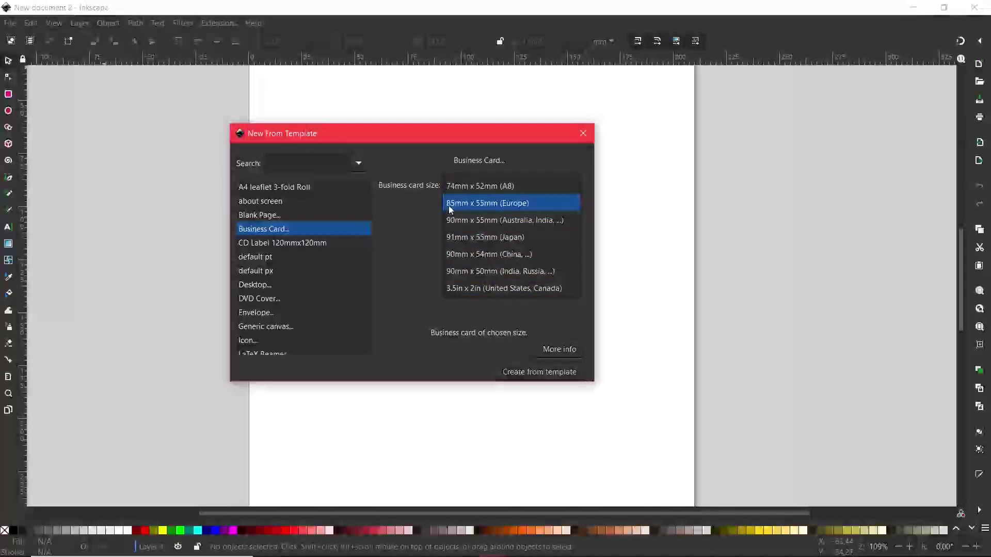
left_click(507, 203)
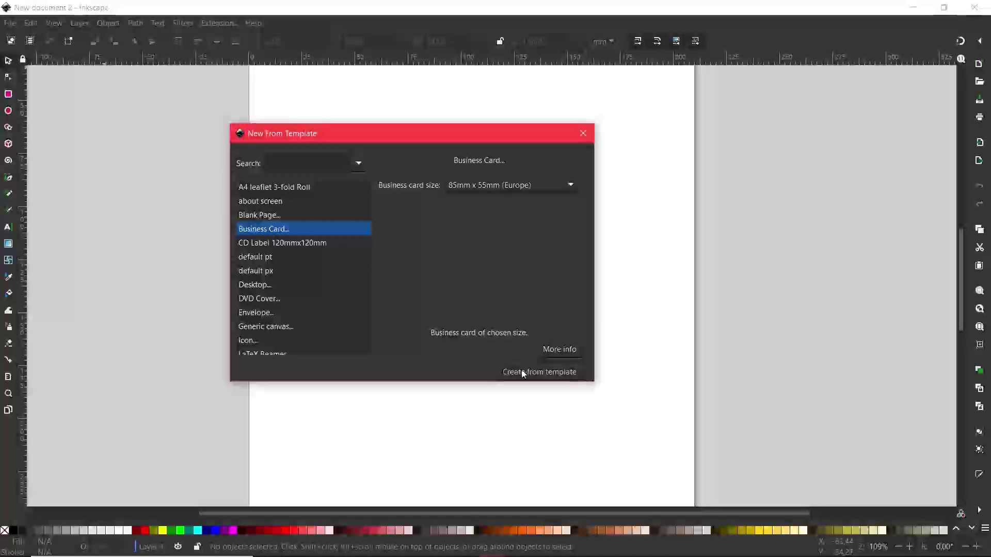
left_click(556, 374)
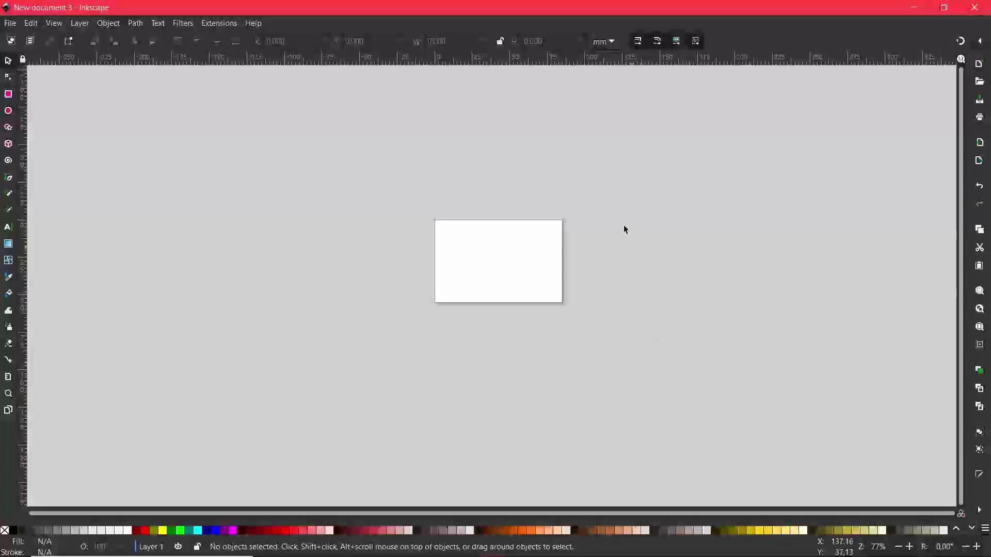
scroll(519, 237, "up", 6)
scroll(599, 274, "down", 4)
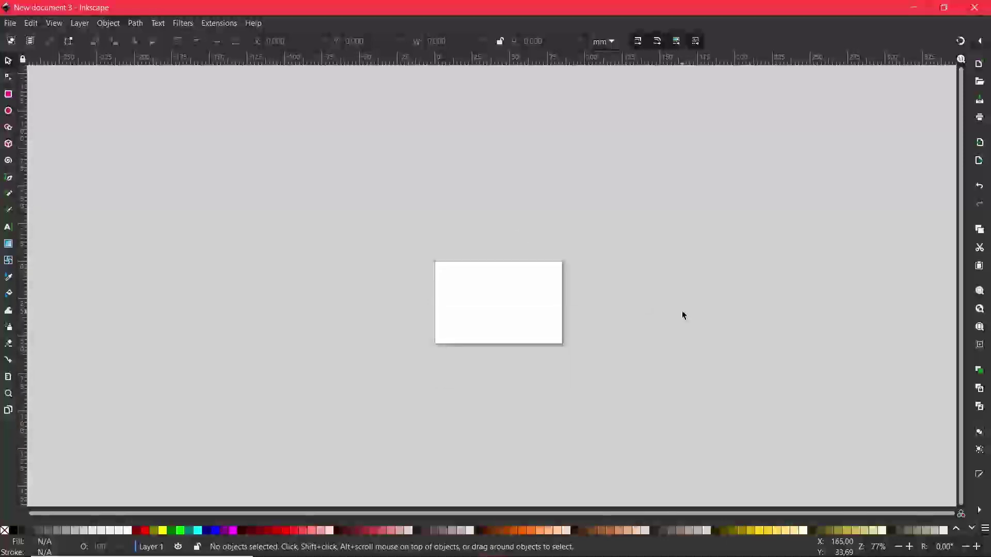
scroll(682, 311, "up", 1)
scroll(371, 358, "up", 2)
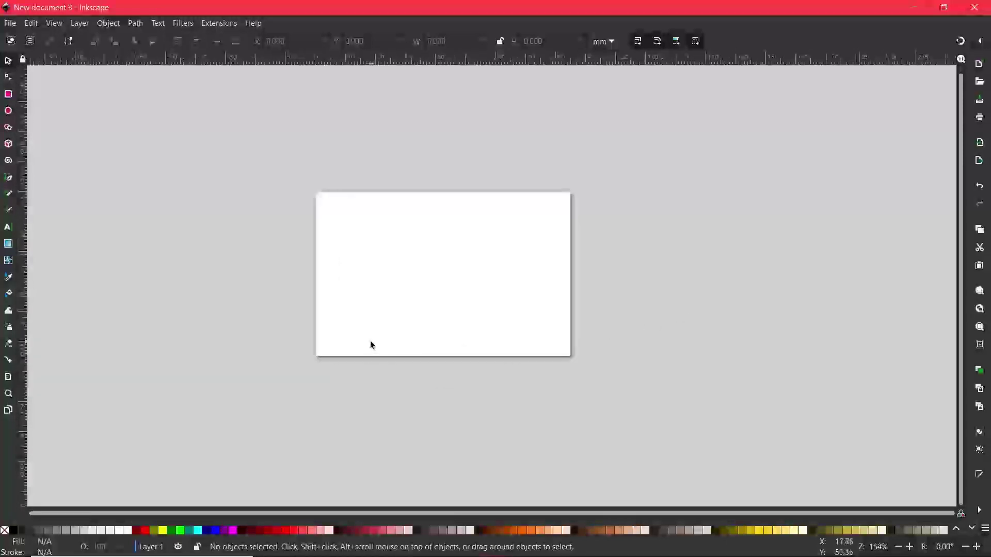
Open the document properties, widen the dialog and place it over the page's edge so most of the page stays uncovered
left_click(13, 27)
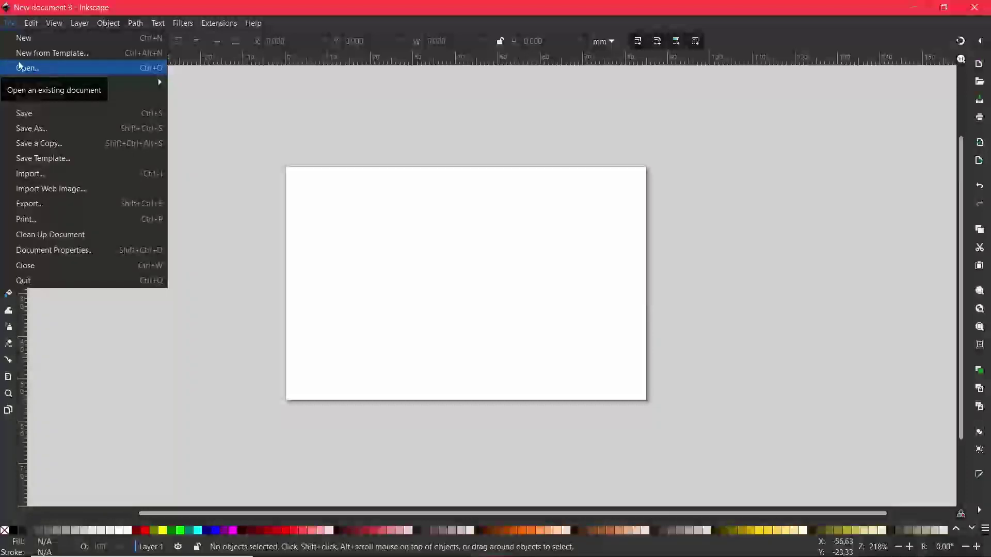
mouse_move(42, 85)
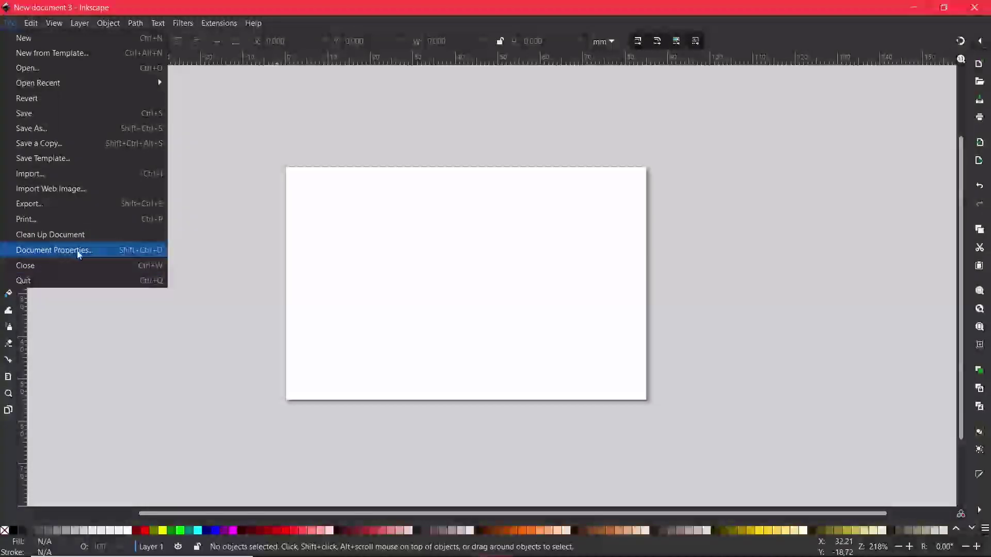
left_click(48, 251)
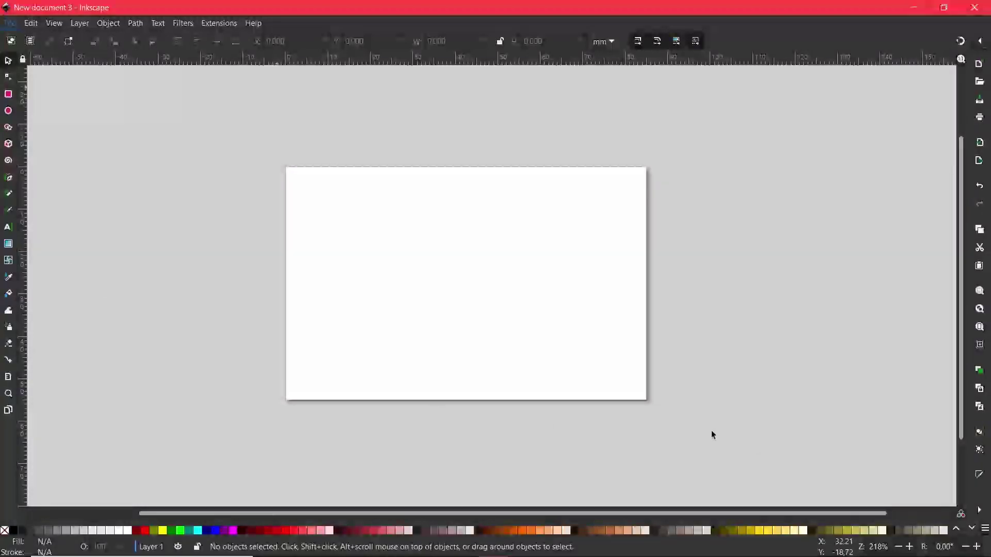
left_click_drag(516, 89, 576, 108)
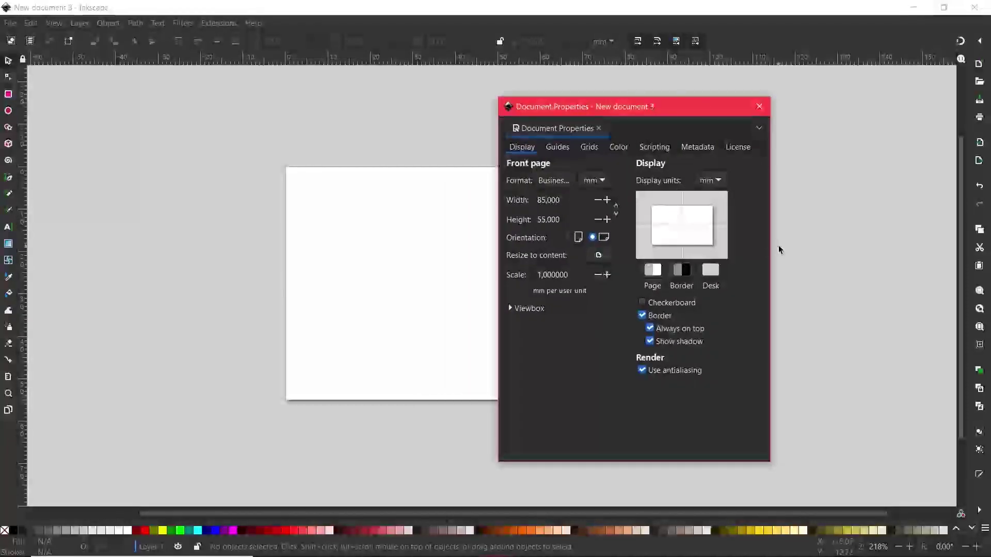
left_click_drag(770, 247, 846, 249)
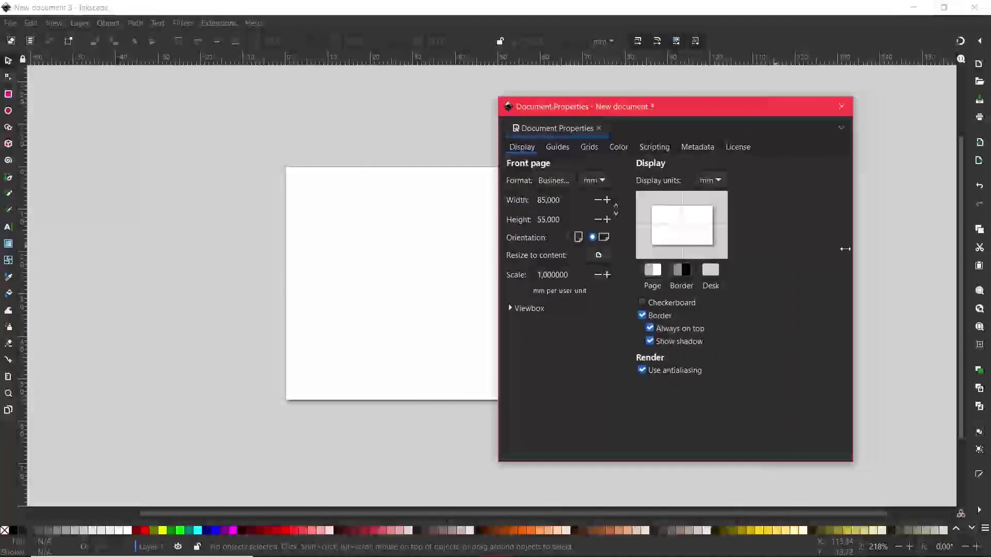
left_click_drag(568, 108, 485, 101)
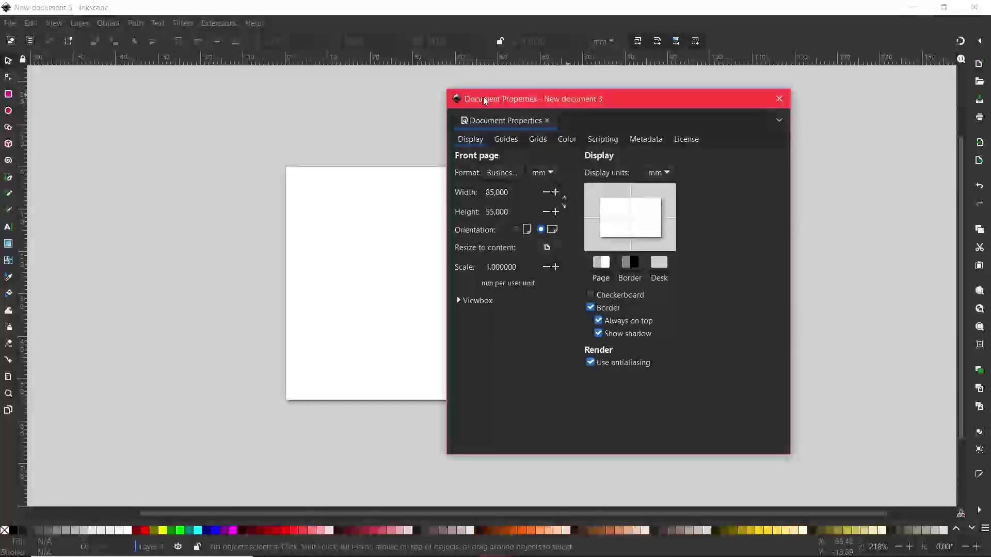
left_click_drag(485, 101, 596, 103)
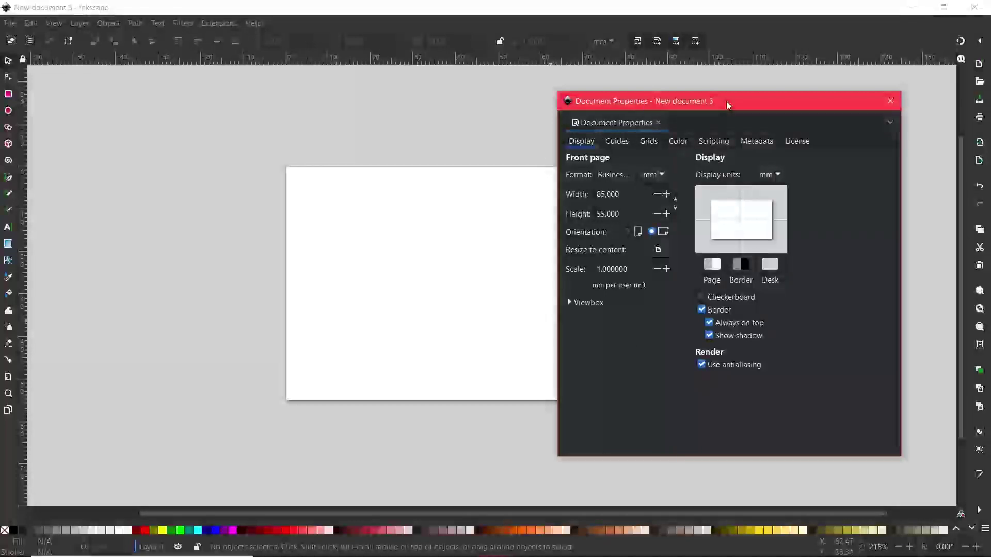
Switch the page orientation to portrait and return it to landscape
left_click(626, 232)
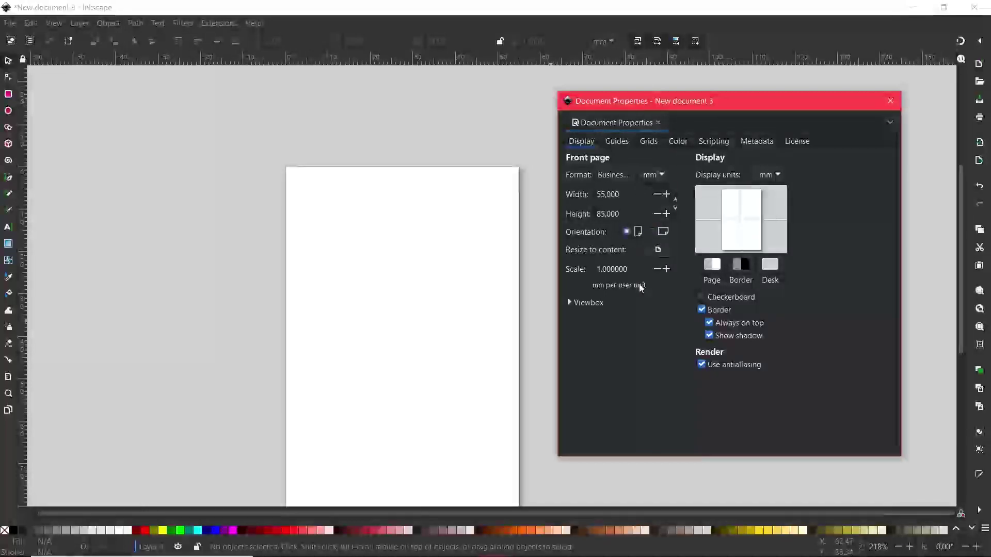
scroll(455, 229, "down", 4)
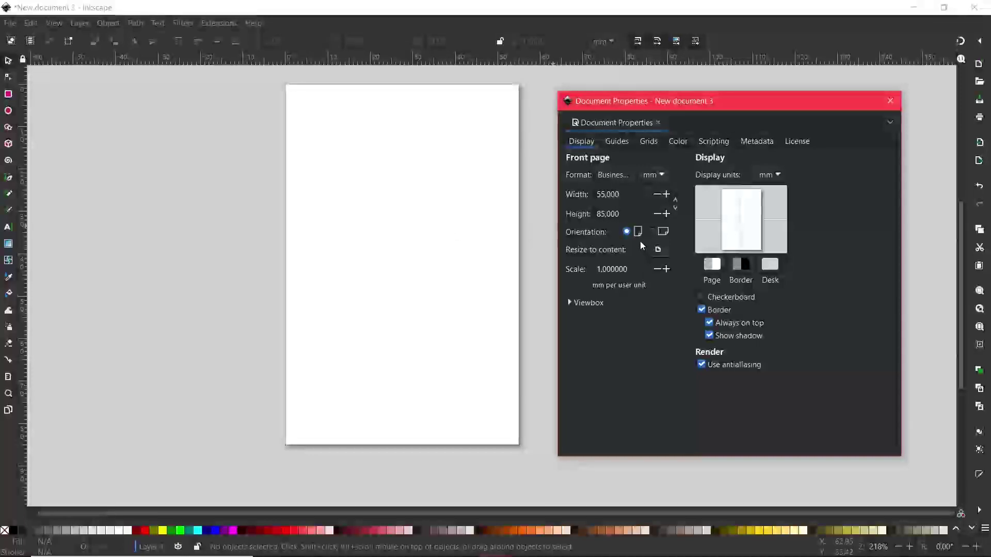
left_click(653, 232)
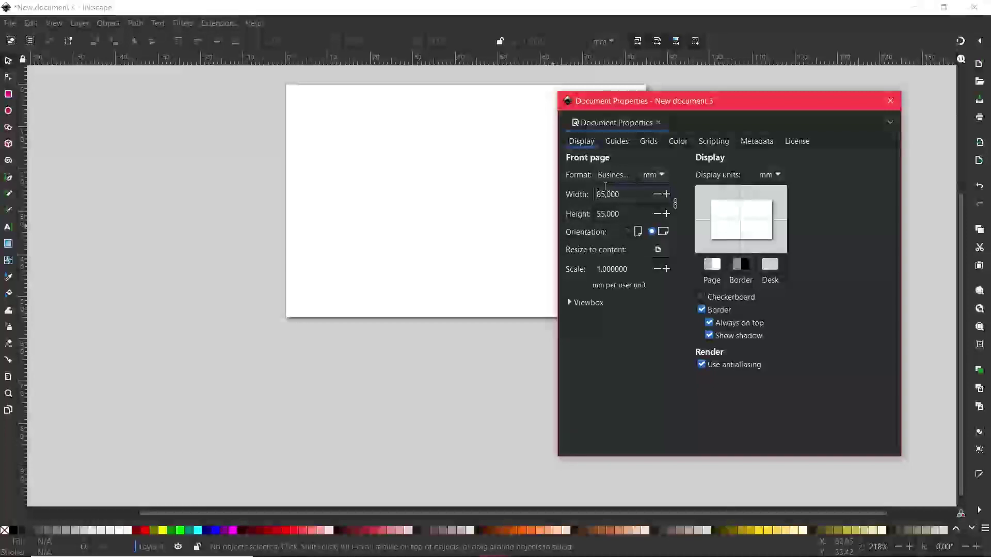
Increase the page width to 87 mm with the width-to-height ratio locked
left_click(666, 194)
left_click(665, 194)
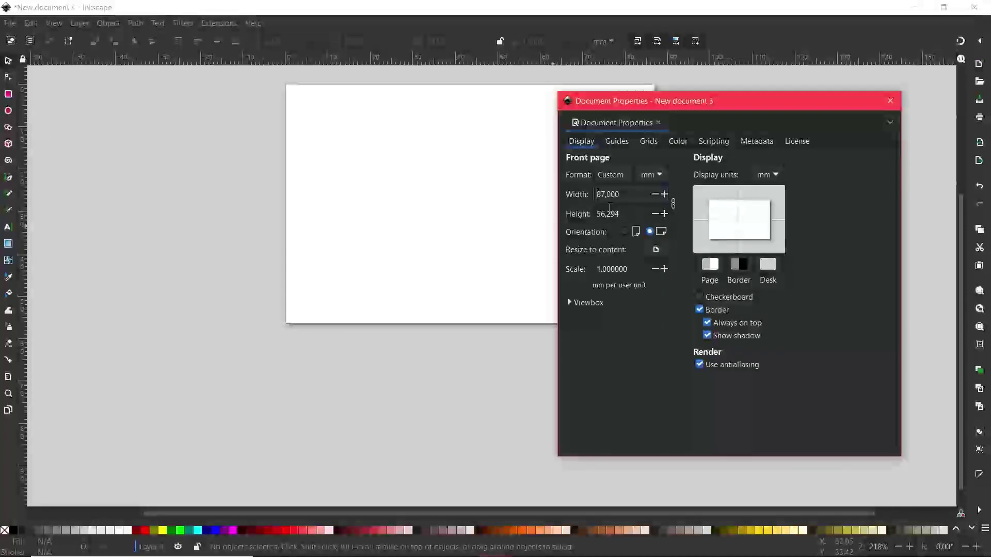
Reduce the page width to 85 mm with the width-to-height ratio locked
left_click(656, 195)
left_click(657, 195)
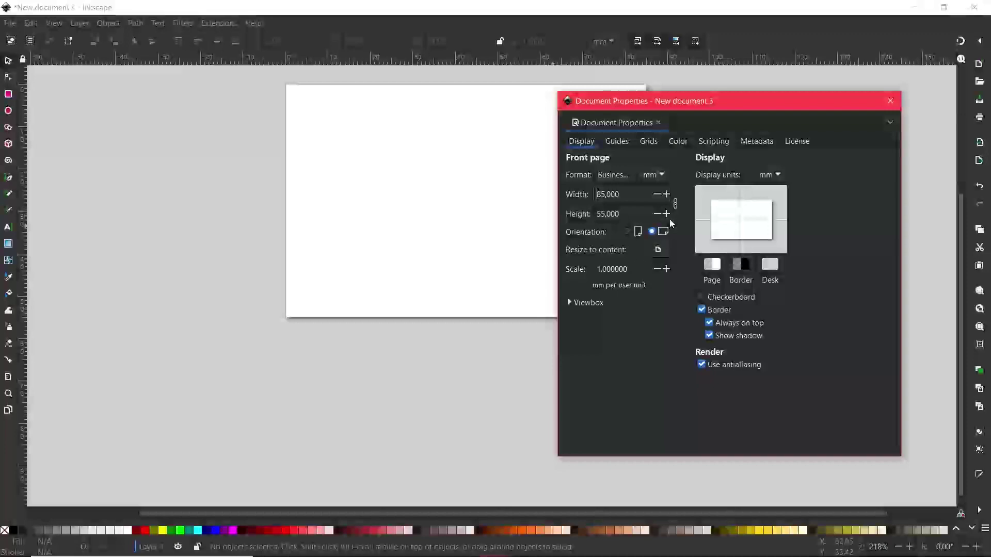
Try a scale of 1.2 mm per user unit, return it to 1.0 and expand the viewbox settings
left_click(665, 271)
left_click(657, 270)
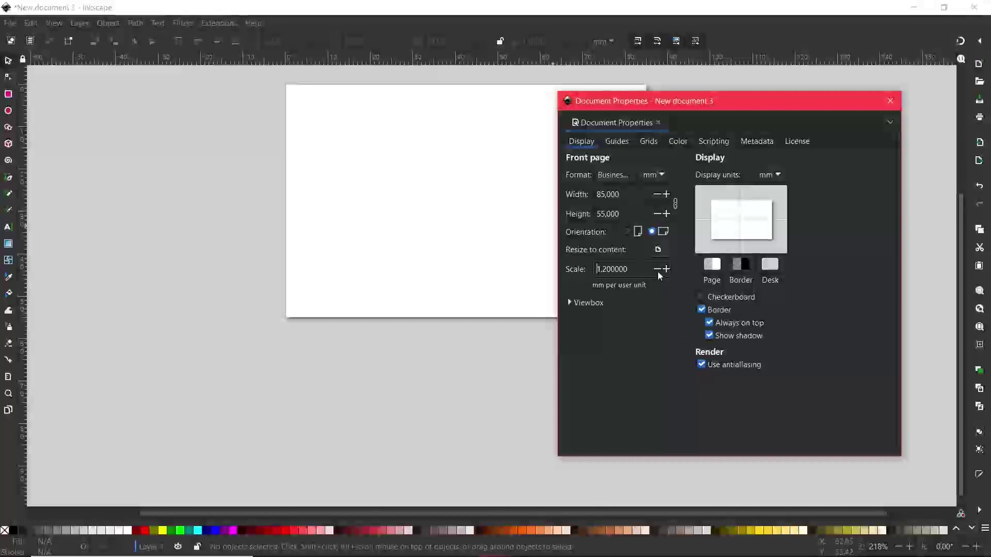
left_click(570, 304)
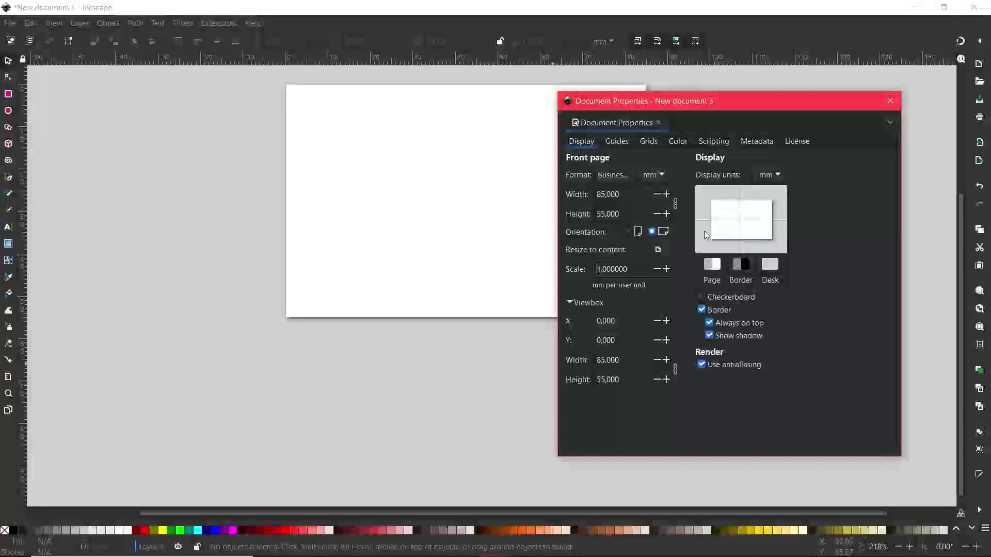
Recolor the page's border and shadow to a vivid purple with the color wheel
left_click(741, 264)
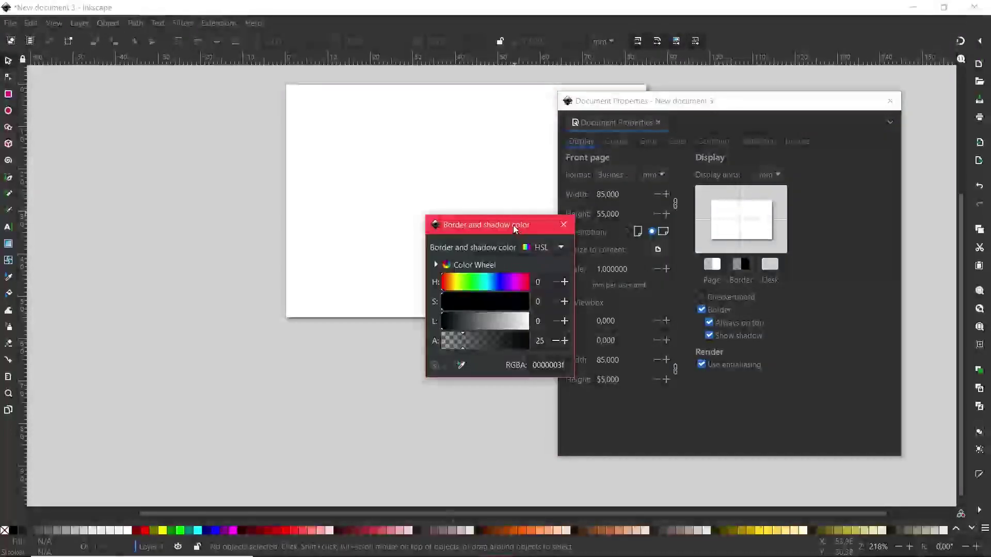
left_click_drag(513, 225, 567, 221)
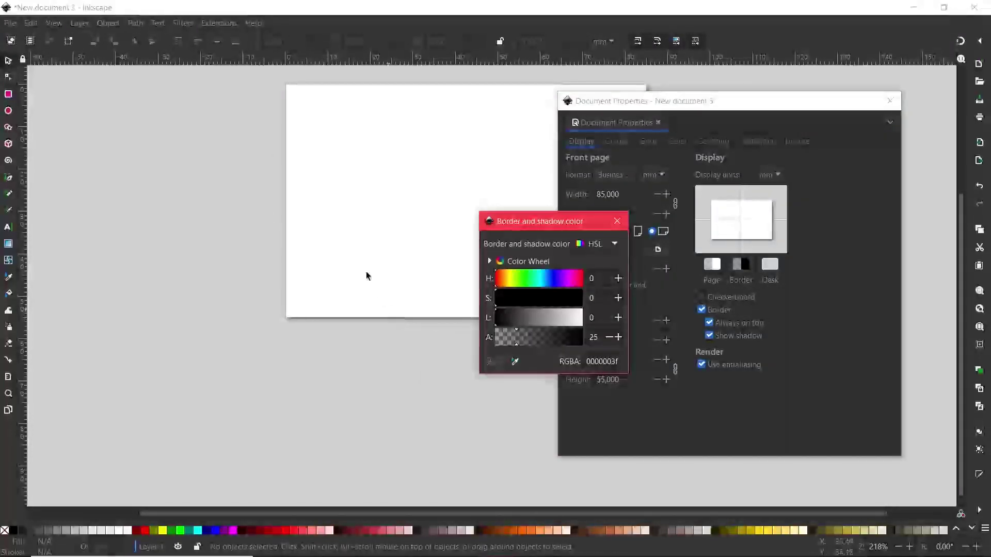
left_click(546, 262)
left_click_drag(546, 286, 573, 329)
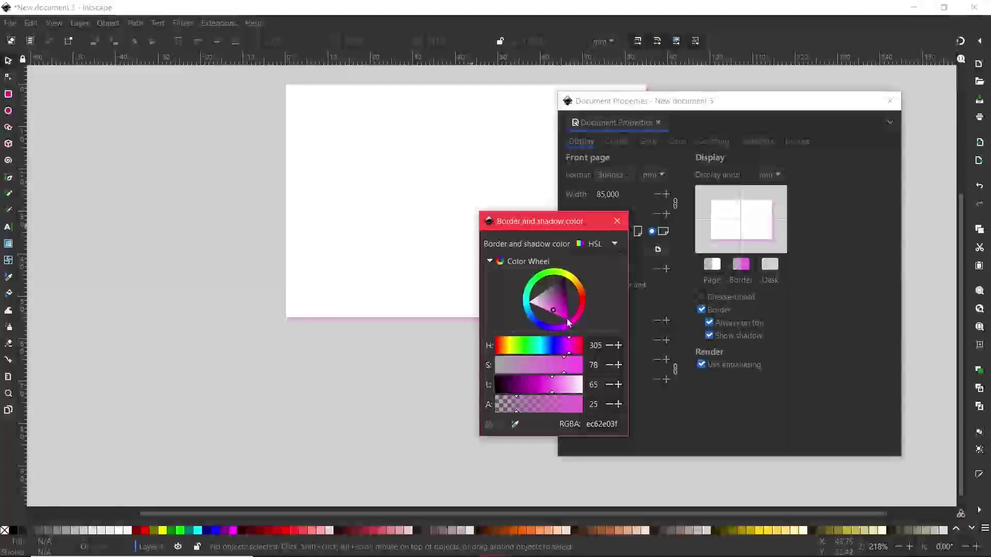
left_click(538, 325)
left_click_drag(550, 305, 562, 330)
left_click(563, 329)
Try dark red and dark blue as the page background color, and return it to white
left_click(716, 265)
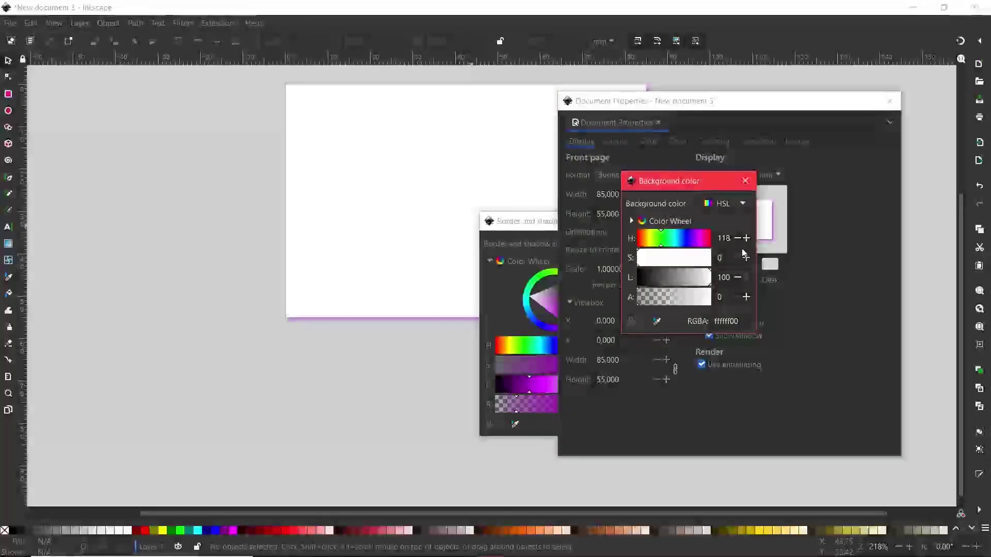
left_click_drag(714, 180, 588, 189)
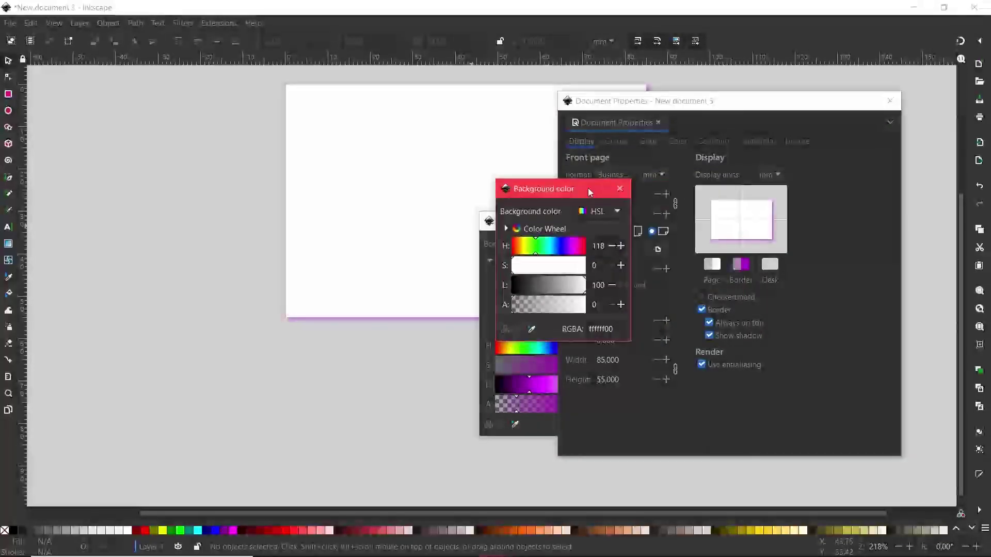
left_click(534, 280)
left_click(576, 265)
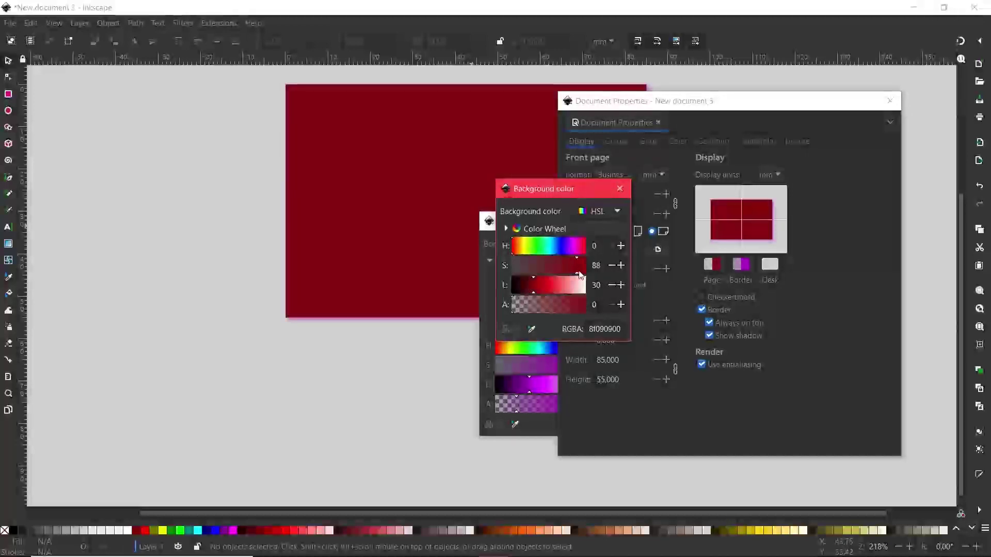
left_click(548, 246)
mouse_move(563, 251)
left_mouse_down()
mouse_move(517, 251)
mouse_move(564, 250)
left_mouse_up()
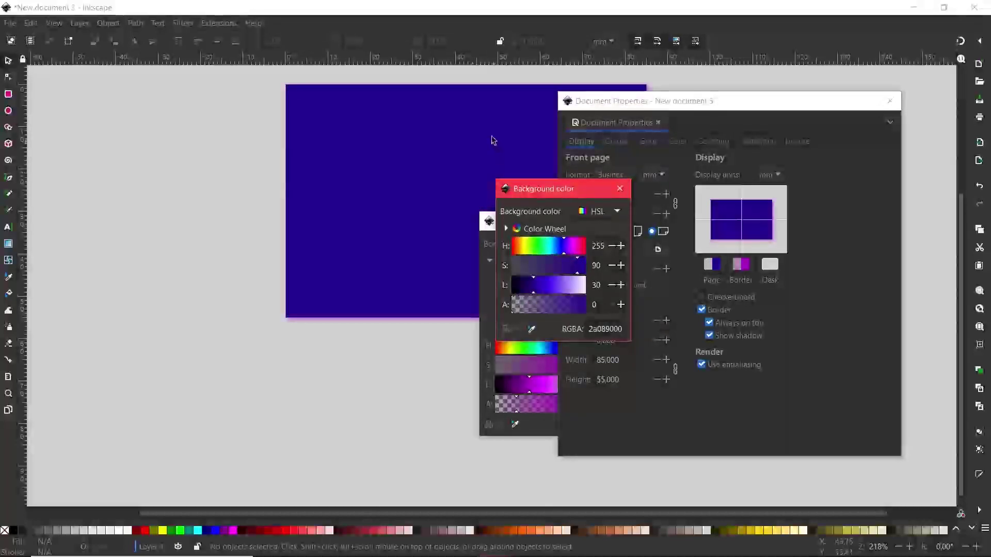
left_click_drag(579, 284, 594, 286)
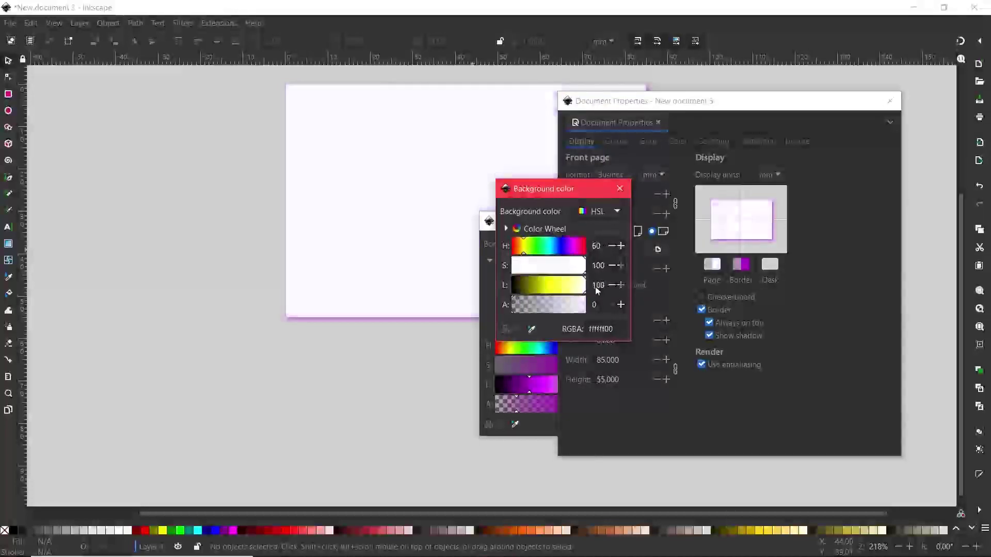
left_click(620, 188)
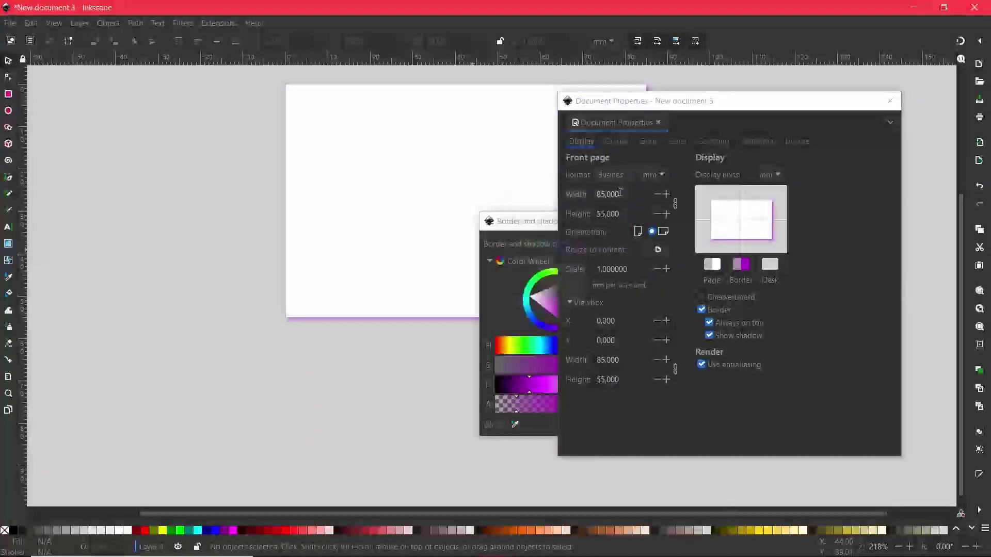
Try red and magenta for the desk around the page, and set the desk color to medium grey 9c9c9c
left_click(776, 266)
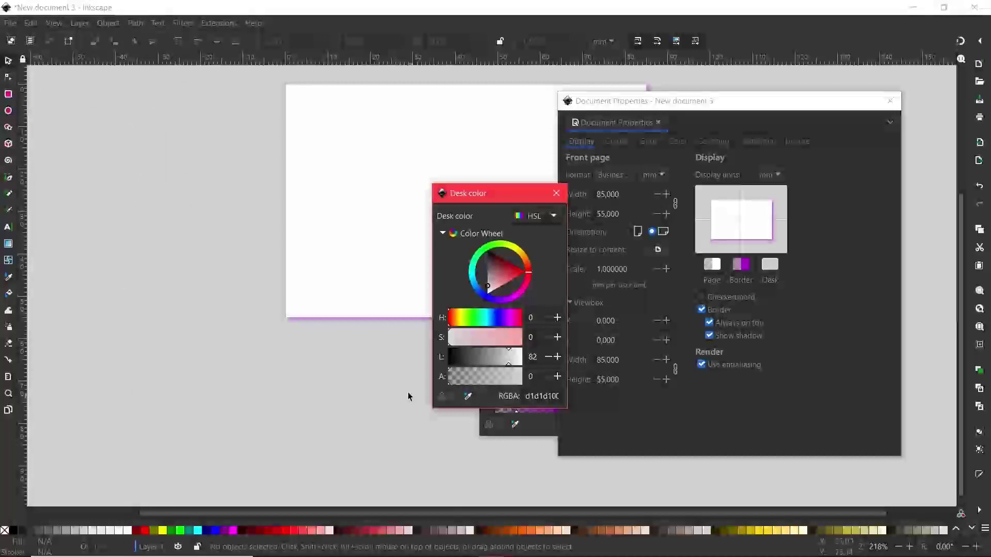
left_click_drag(510, 286, 510, 268)
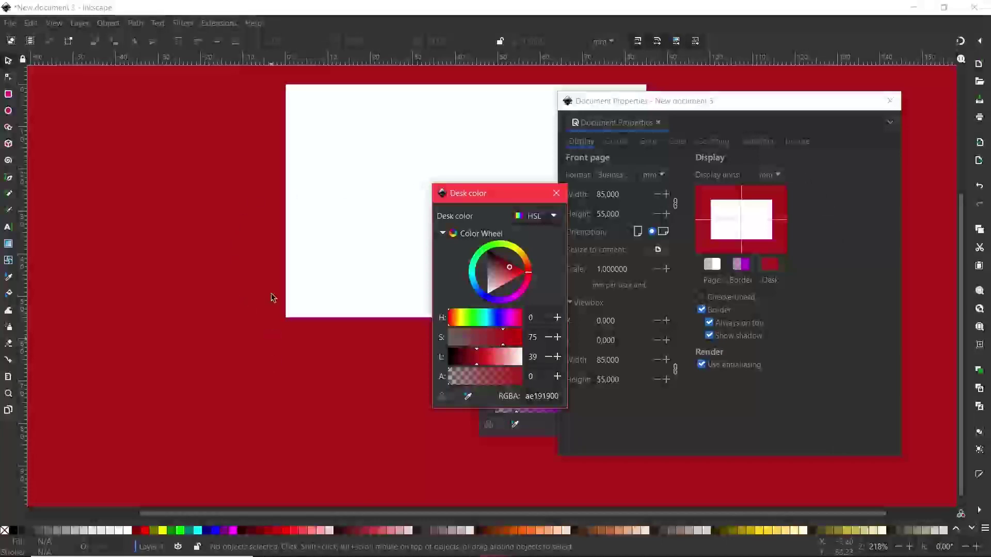
left_click(517, 297)
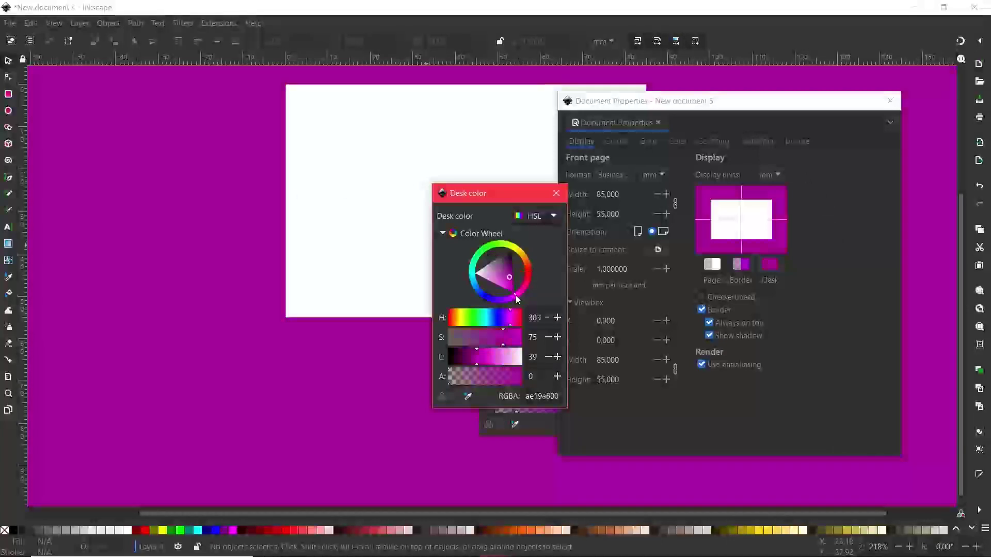
left_click(481, 254)
mouse_move(492, 279)
left_mouse_down()
mouse_move(516, 264)
mouse_move(505, 271)
left_mouse_up()
left_click_drag(459, 337, 439, 335)
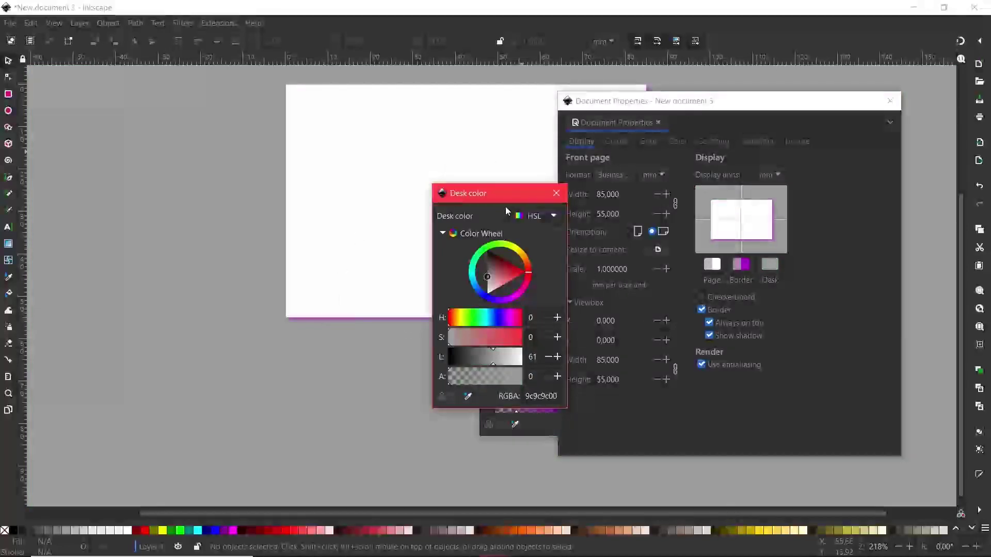
left_click(556, 193)
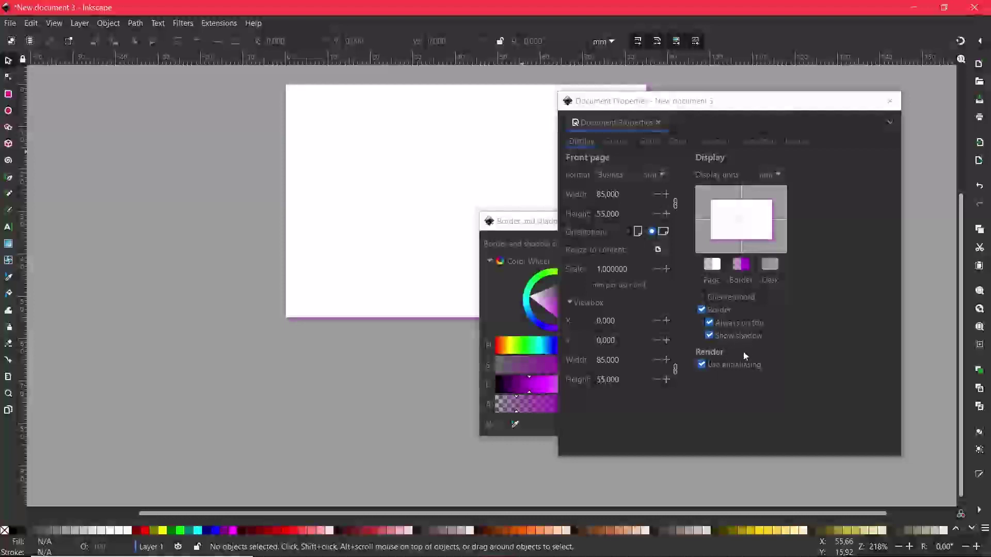
Turn on the checkerboard display, inspect it on the canvas and turn it off again
left_click(701, 296)
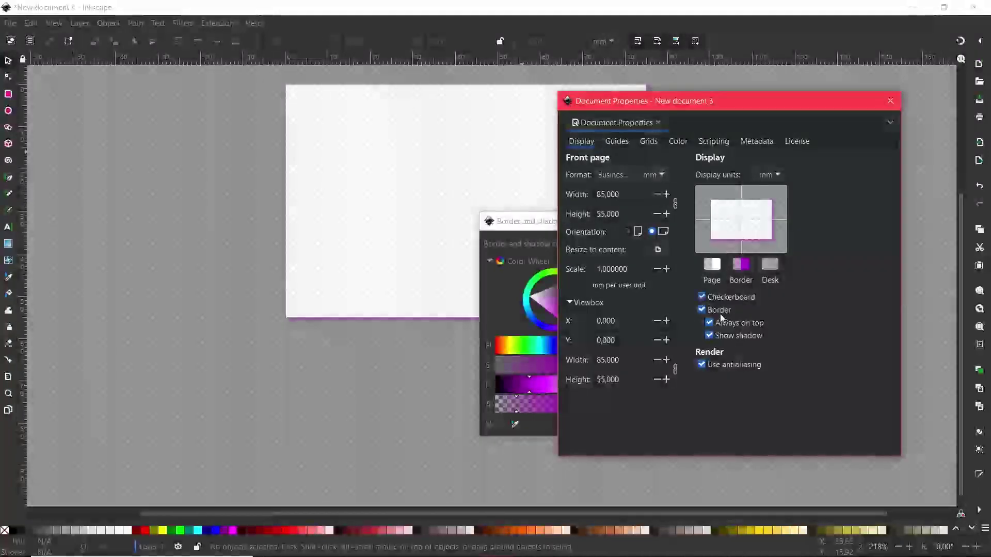
scroll(252, 187, "up", 2)
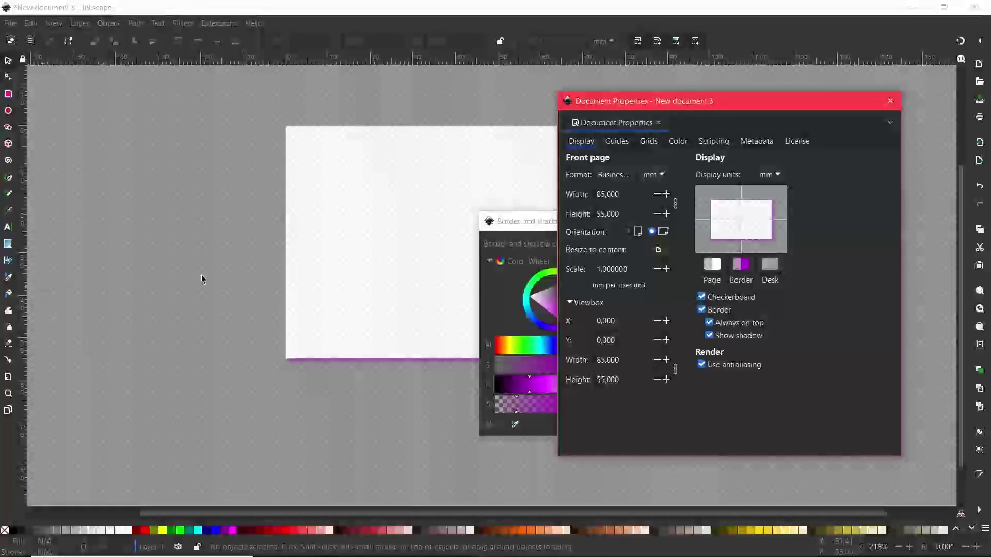
left_click(700, 297)
Switch the page border, its always-on-top option and its shadow off and back on, one after another
left_click(700, 310)
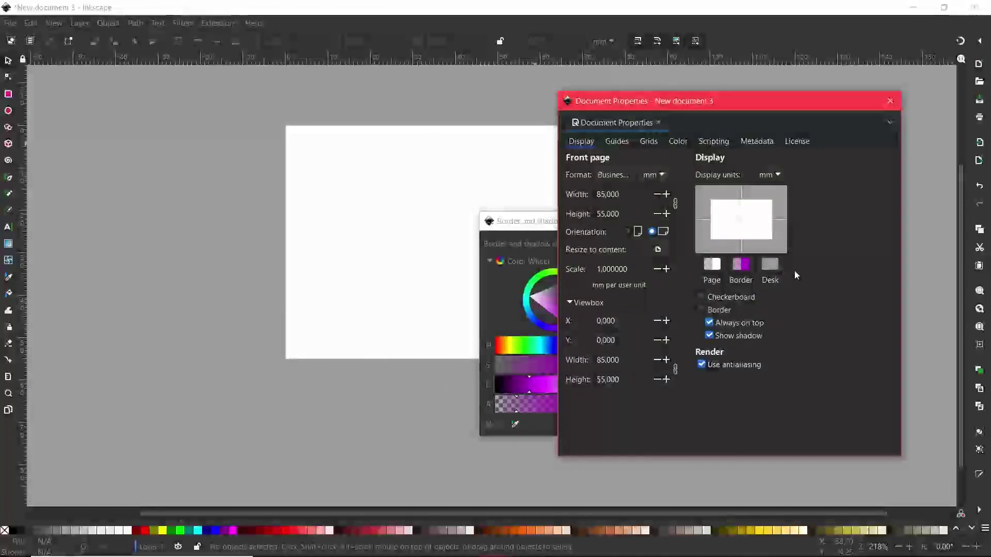
left_click(701, 309)
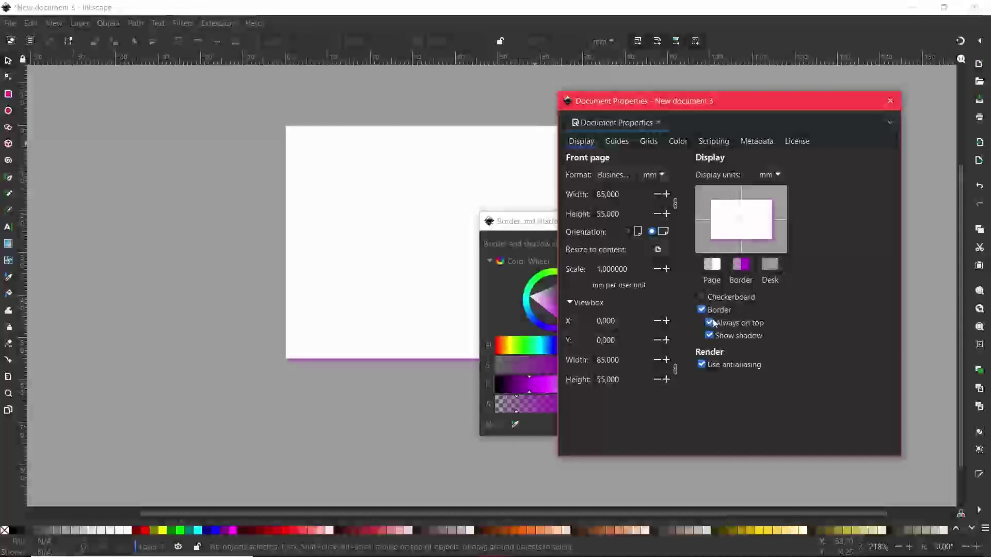
left_click(709, 322)
left_click(710, 323)
left_click(710, 336)
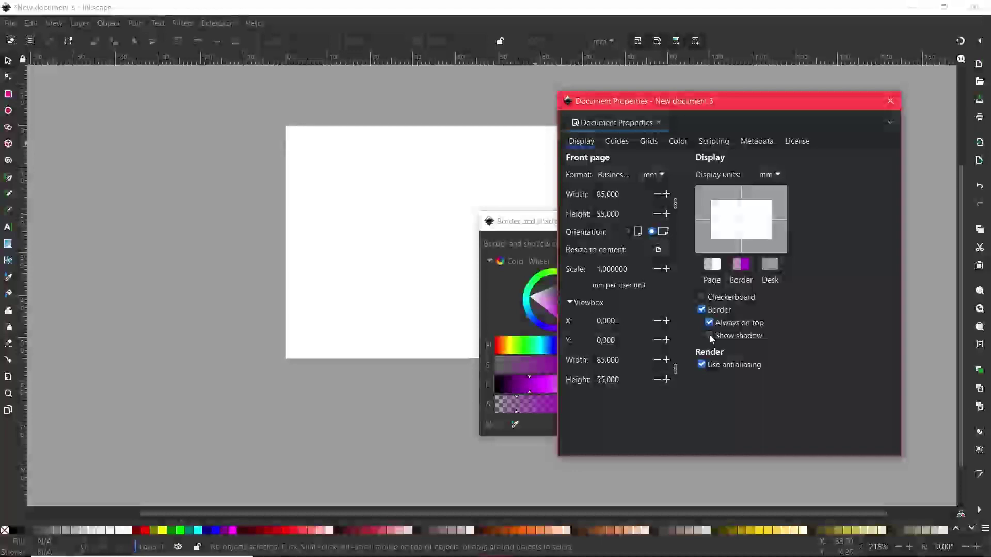
left_click(711, 336)
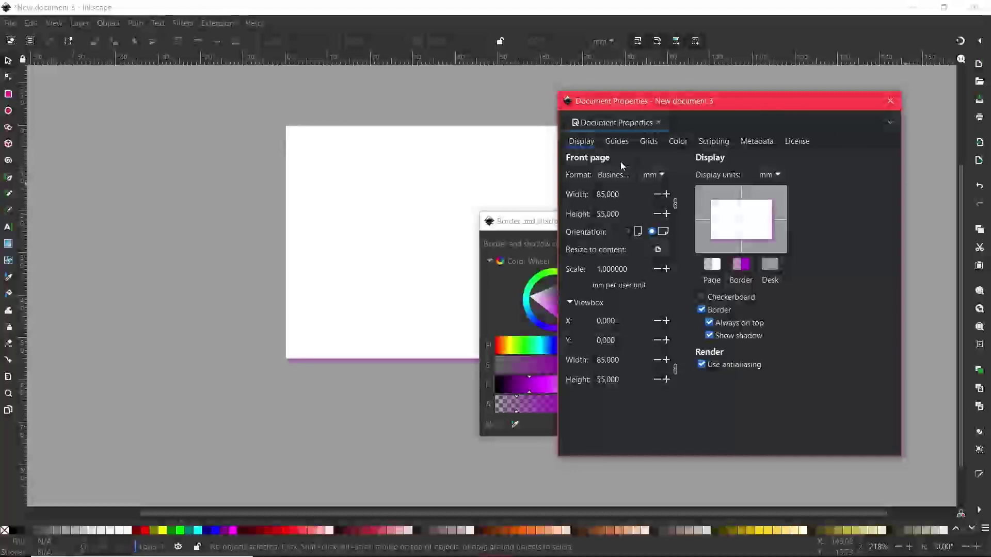
Open the guide settings and place two vertical and two horizontal guides across the page, the first vertical one at about 7 mm
left_click(627, 144)
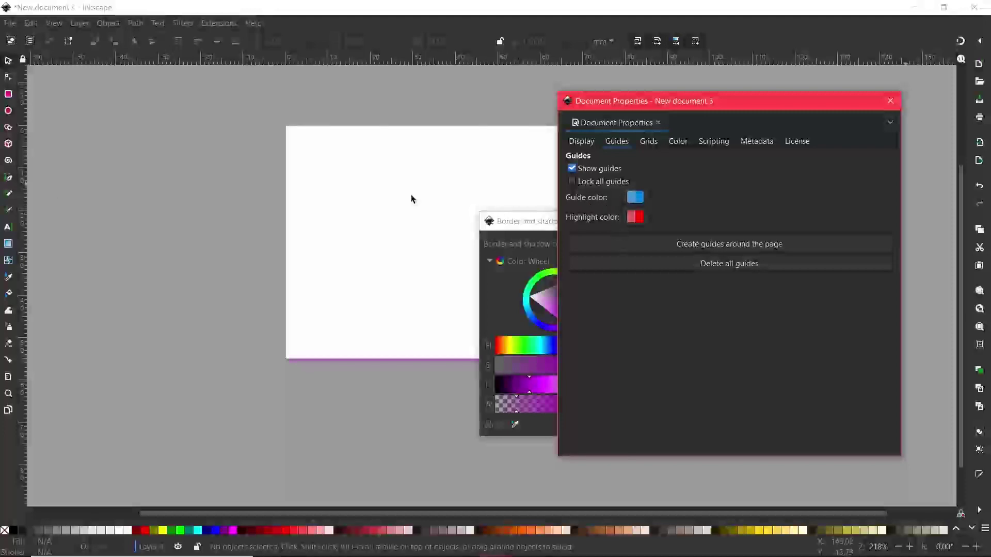
left_click_drag(18, 218, 333, 229)
left_click_drag(334, 60, 396, 219)
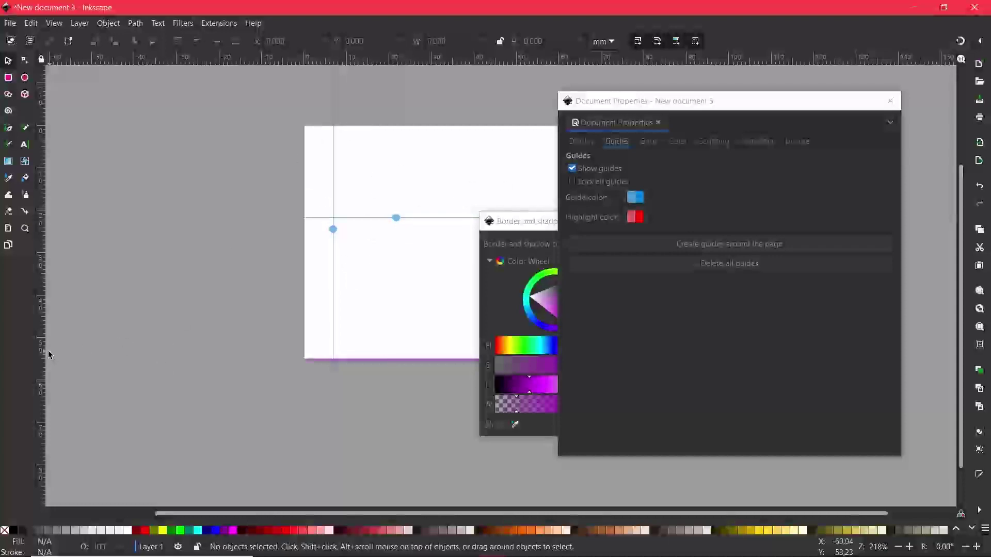
left_click_drag(42, 352, 427, 375)
left_click_drag(322, 60, 346, 314)
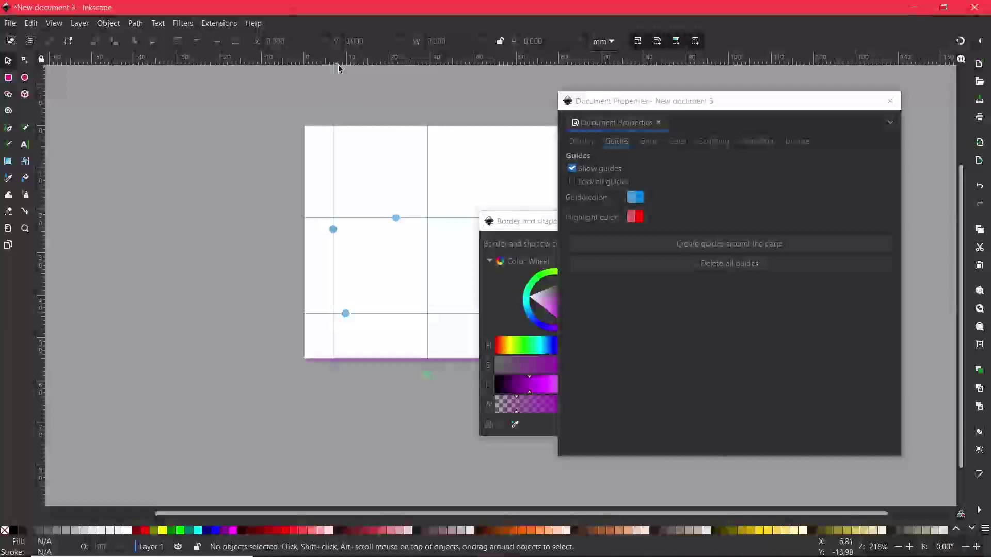
Set the guide color to bright green with the color wheel
left_click(632, 202)
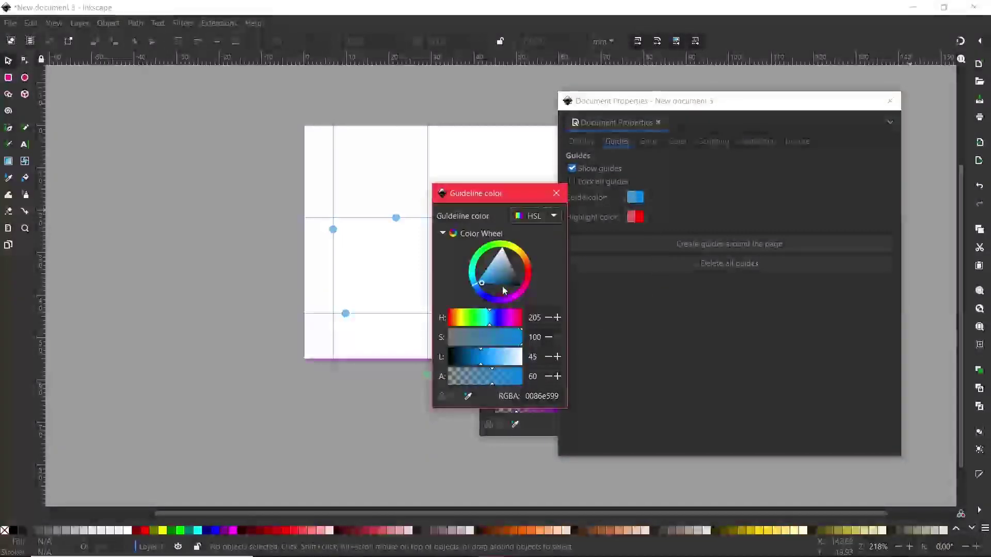
left_click(489, 248)
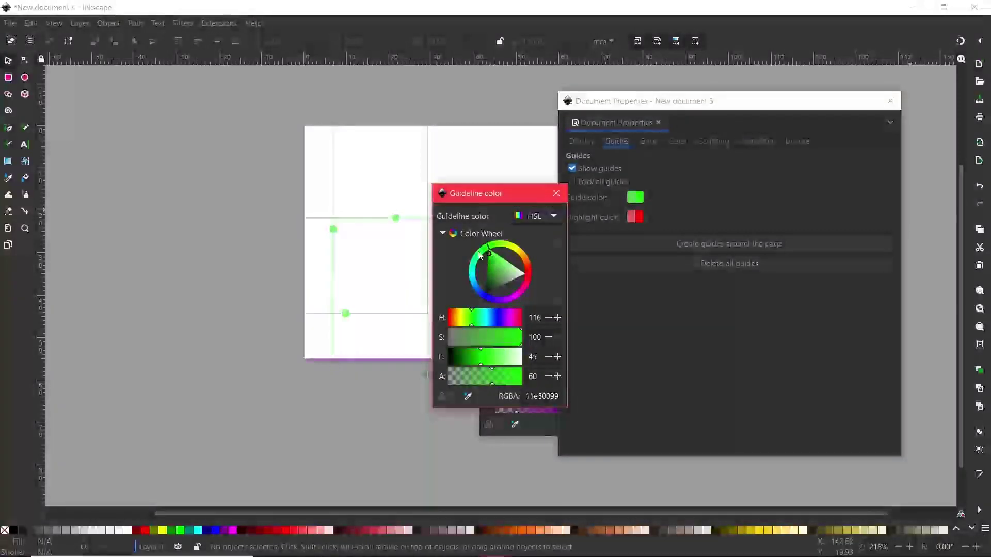
left_click(609, 218)
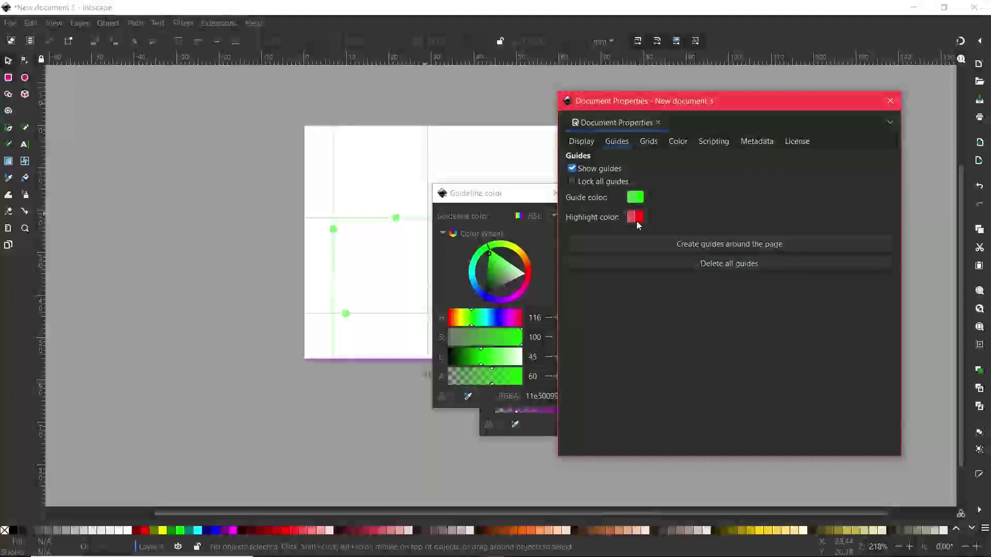
Set the guide highlight color to magenta, checking the highlight on the leftmost vertical guide before and after
left_click(331, 173)
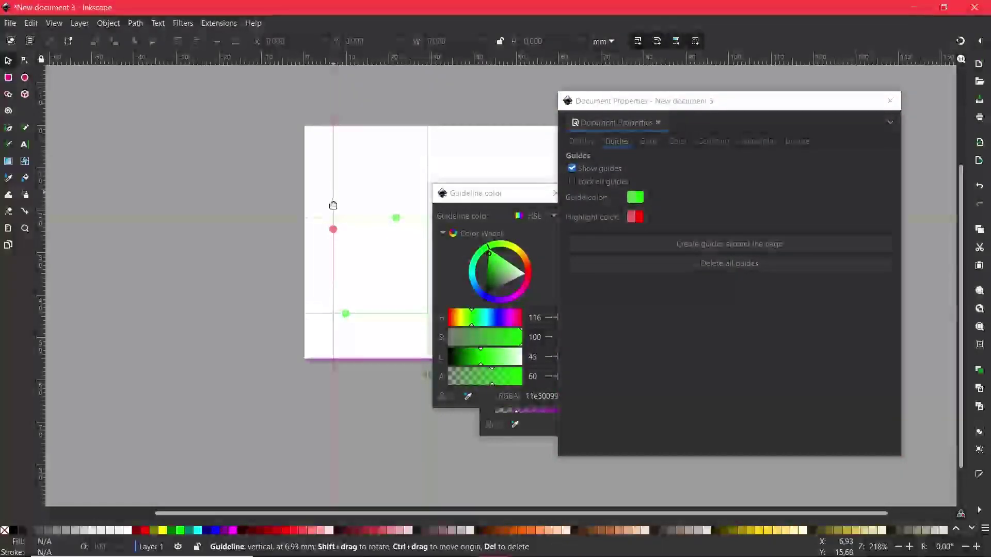
left_click(644, 216)
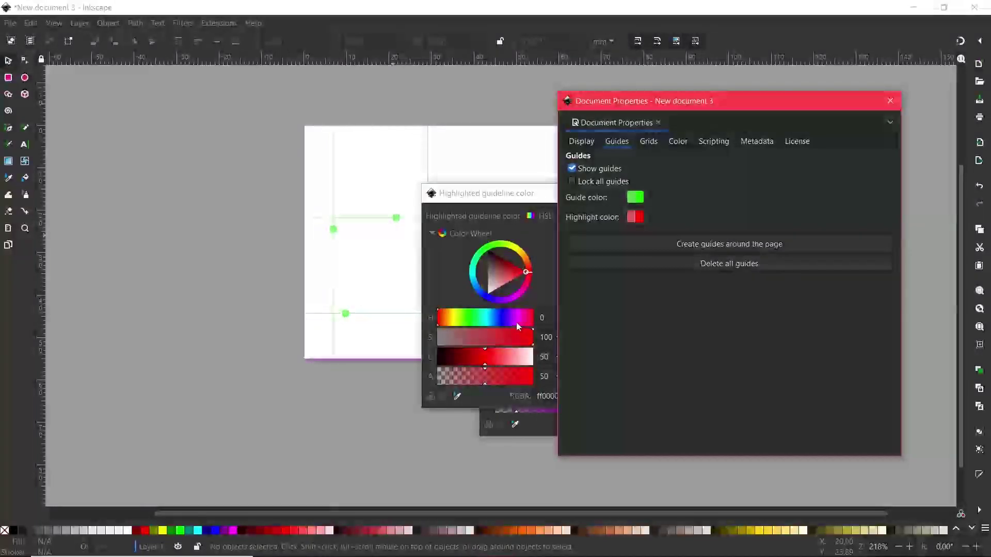
left_click(512, 295)
left_click(330, 201)
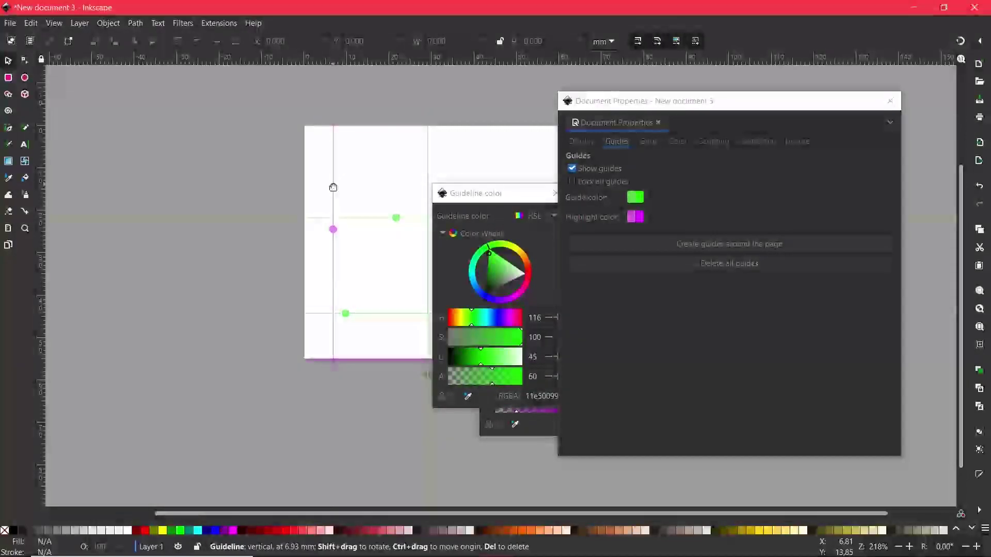
Set the guide color to light blue (RGBA 2db5ff99) and the guide highlight color to red with the color wheel
left_click(673, 326)
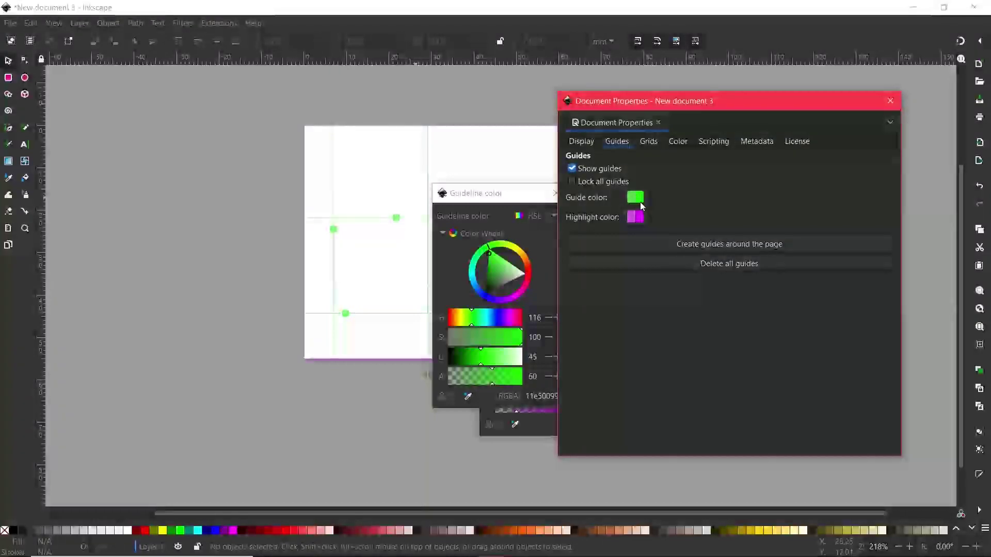
left_click(515, 198)
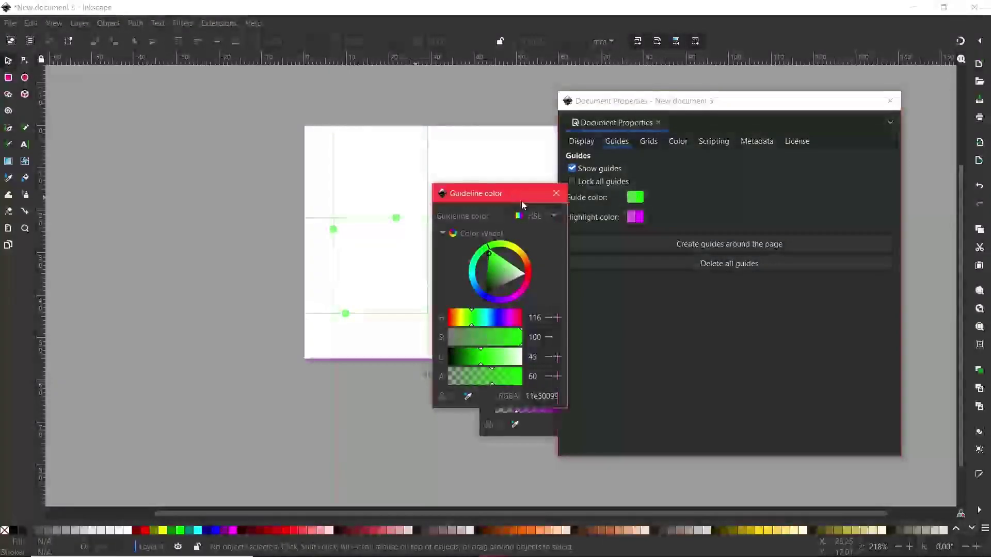
left_click(635, 216)
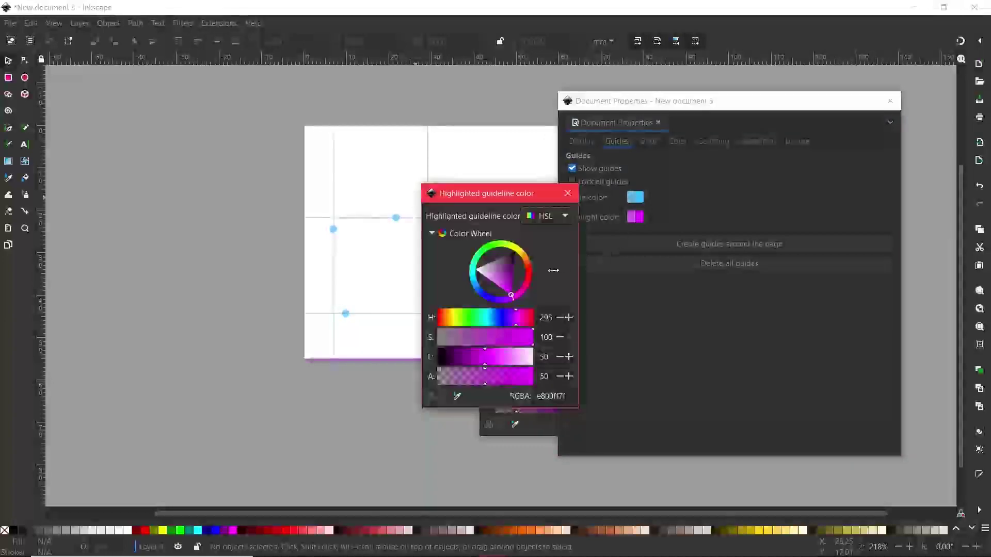
left_click_drag(528, 283, 527, 272)
left_click(671, 215)
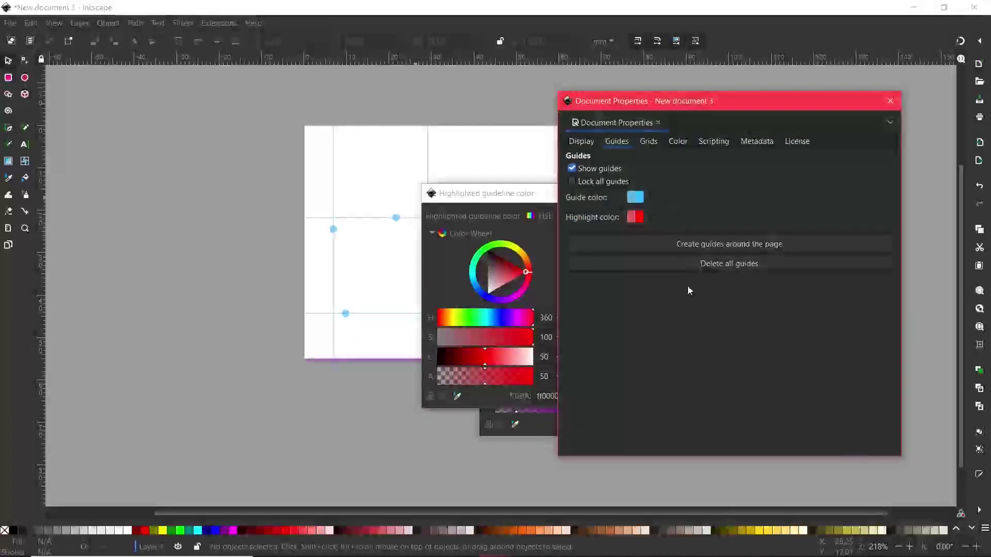
left_click(635, 197)
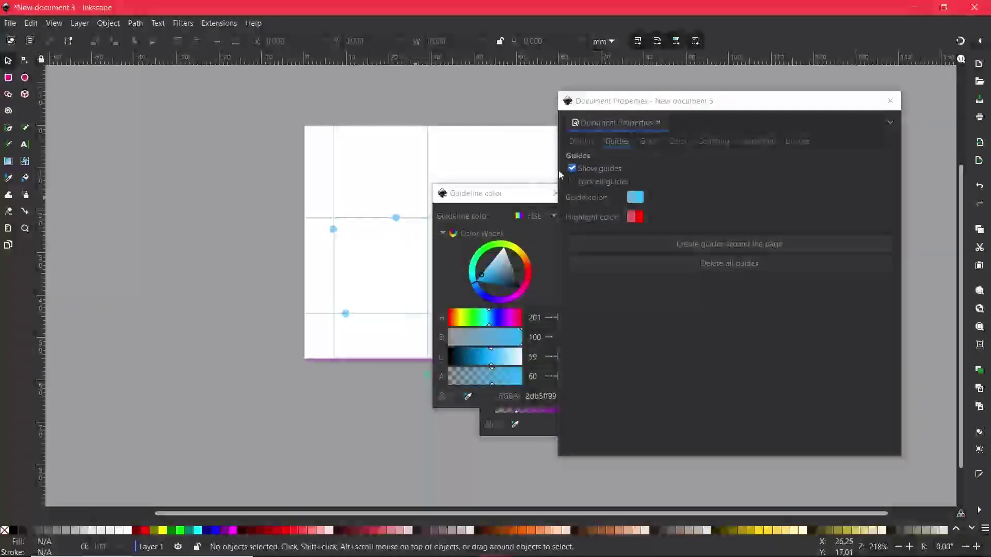
Look at the grid settings and compare the axonometric grid type with the rectangular one, leaving Rectangular grid chosen
left_click(653, 145)
left_click(652, 146)
left_click(607, 173)
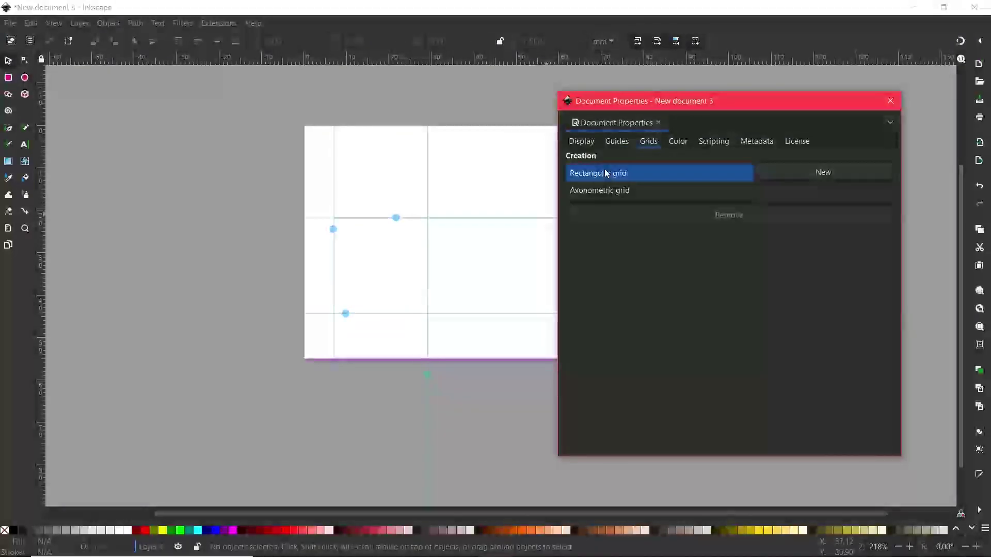
left_click(610, 190)
left_click(604, 172)
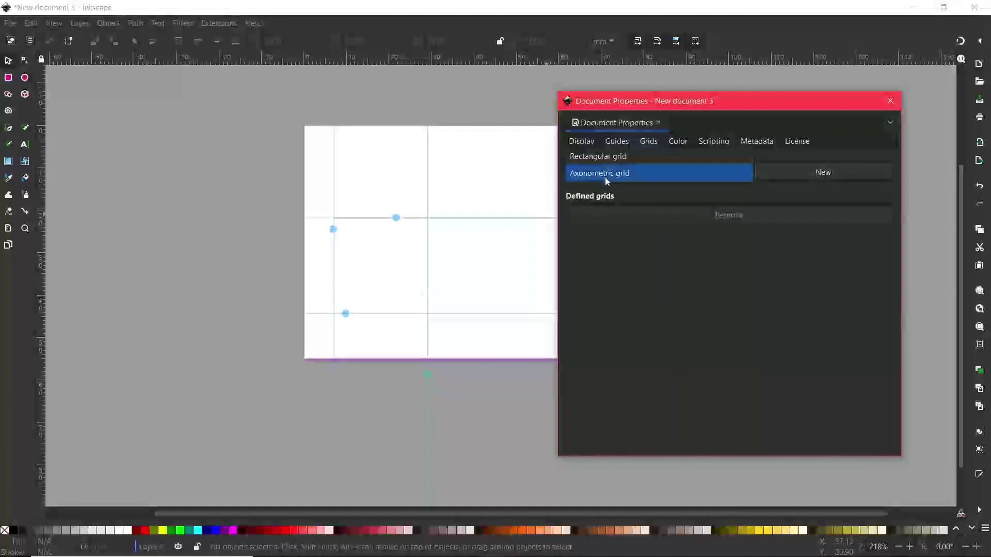
left_click(606, 157)
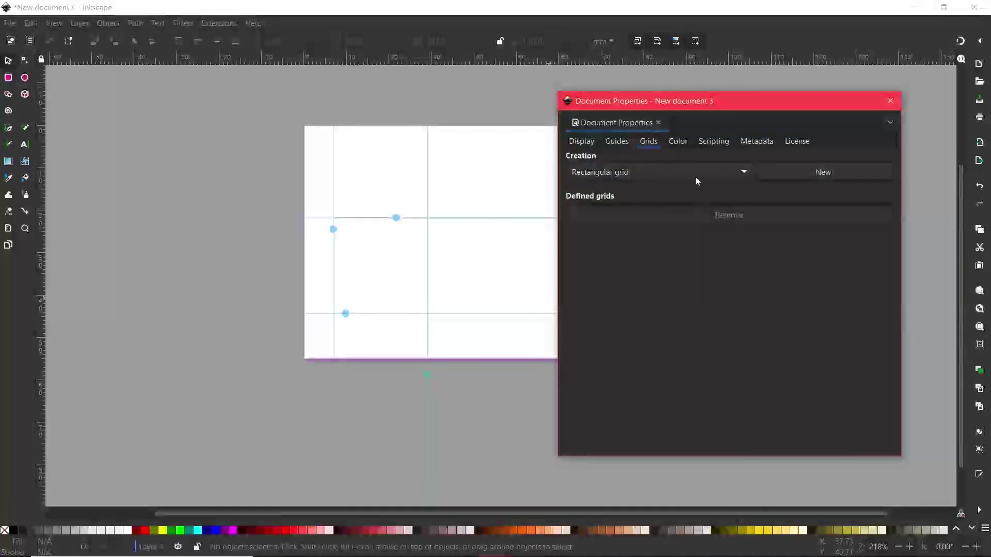
Review the document's color profile, scripting, metadata and license settings, and close the document properties
left_click(671, 142)
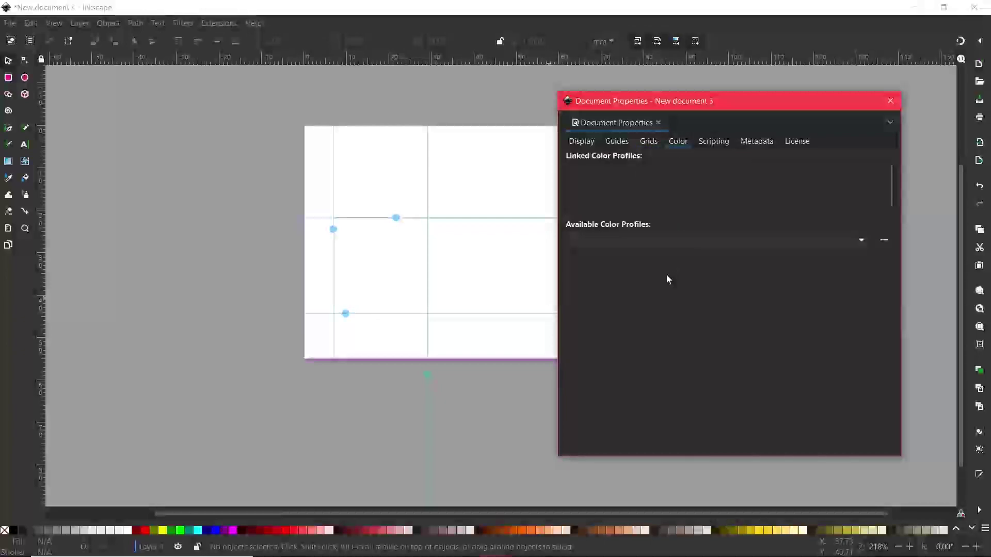
left_click(862, 244)
left_click(660, 358)
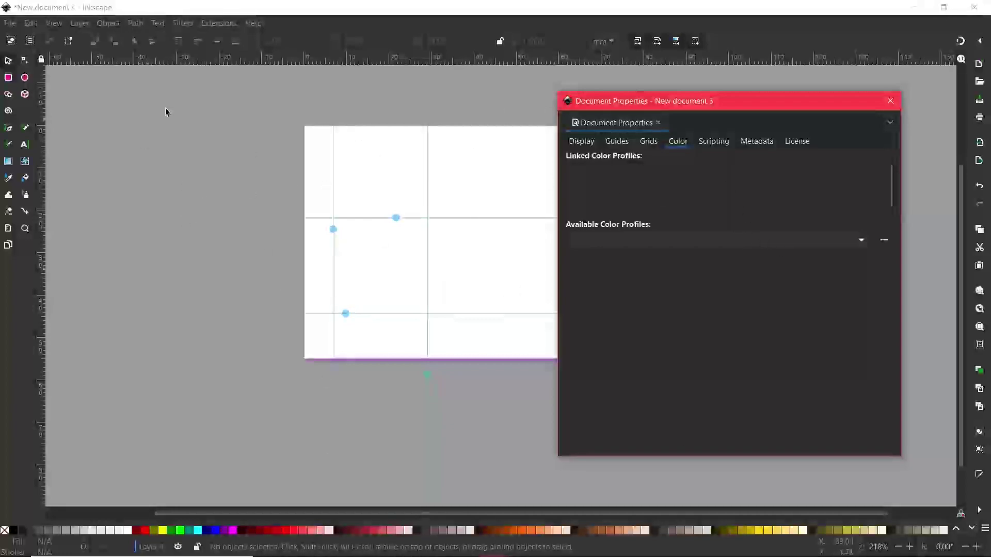
left_click(720, 145)
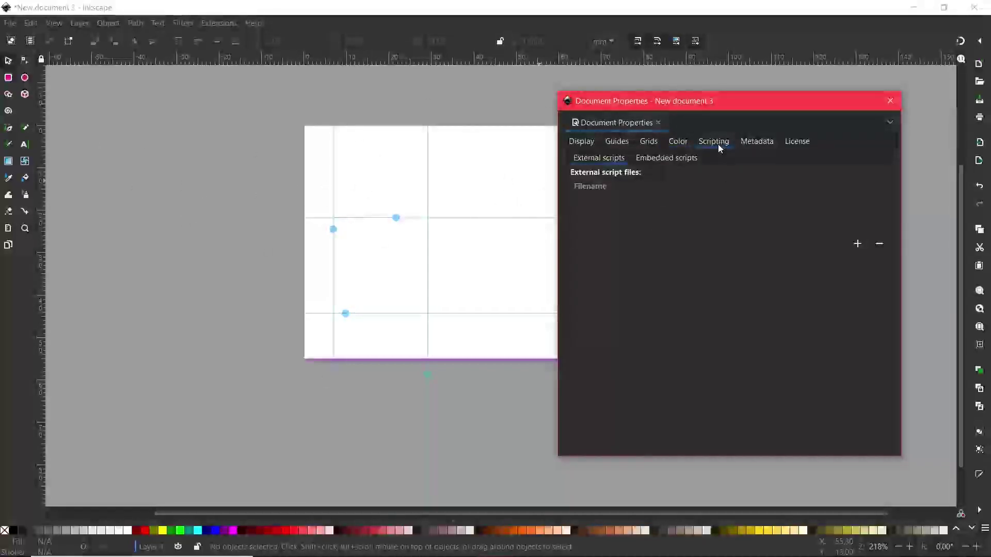
left_click(756, 143)
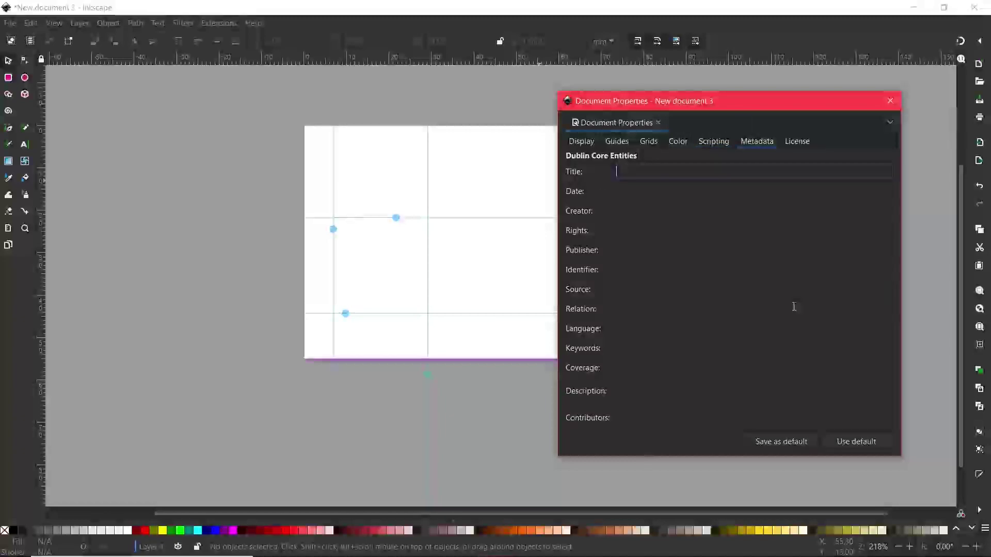
left_click(801, 141)
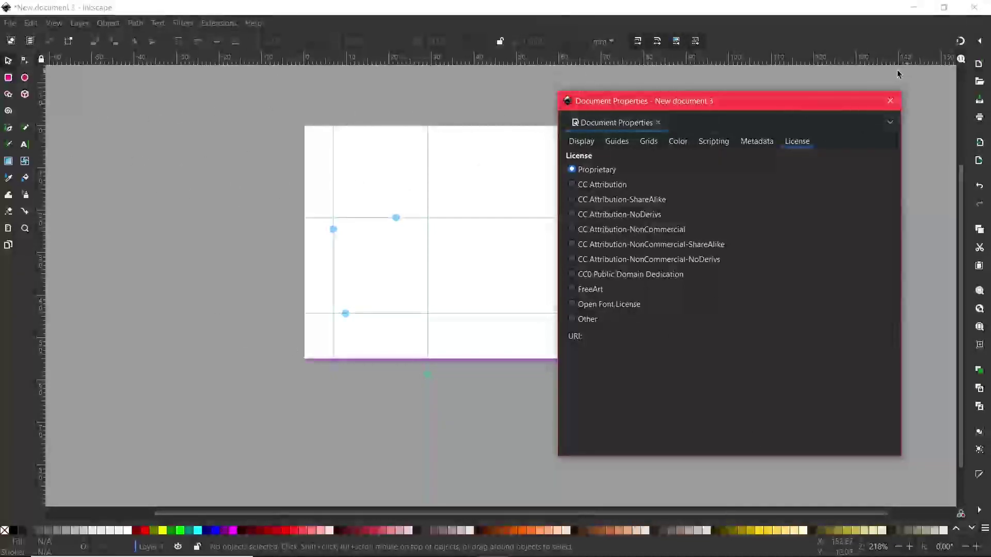
left_click(890, 101)
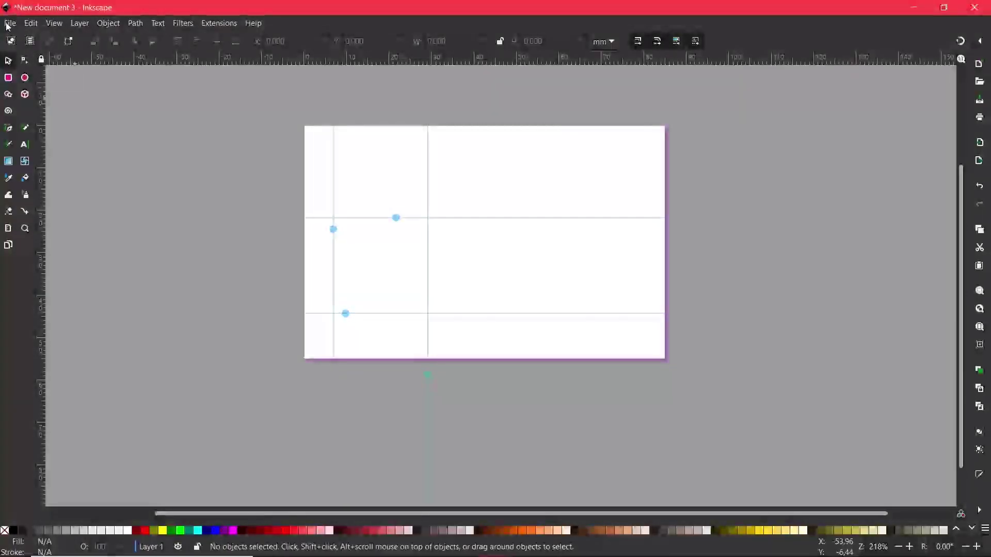
Try closing the document and dismiss the save prompt without saving or discarding anything
left_click(9, 24)
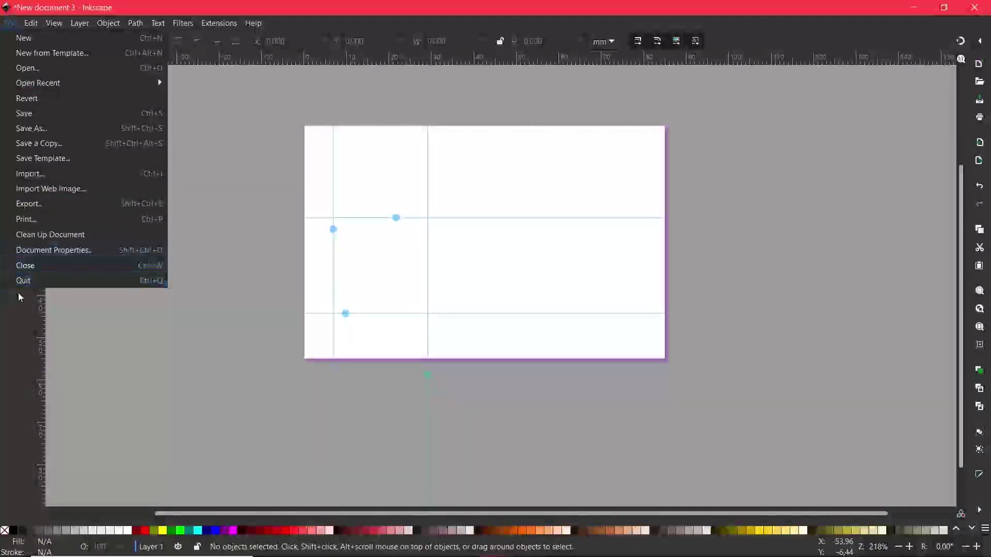
left_click(42, 268)
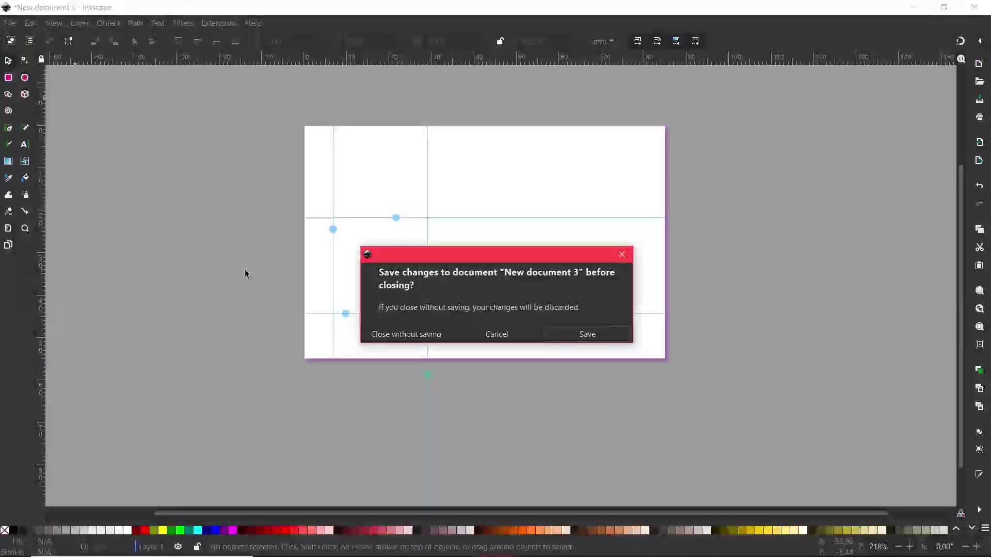
left_click_drag(541, 249, 522, 161)
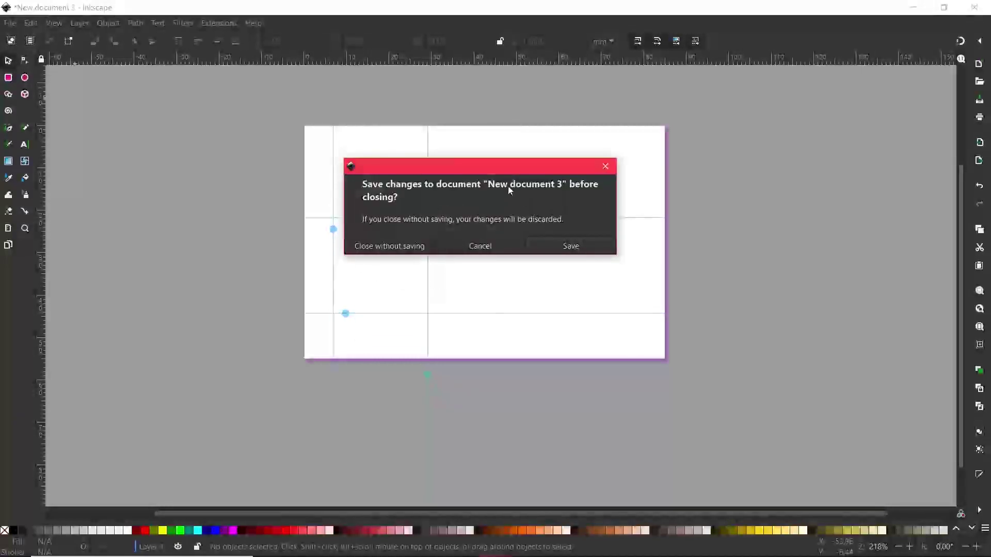
left_click(605, 165)
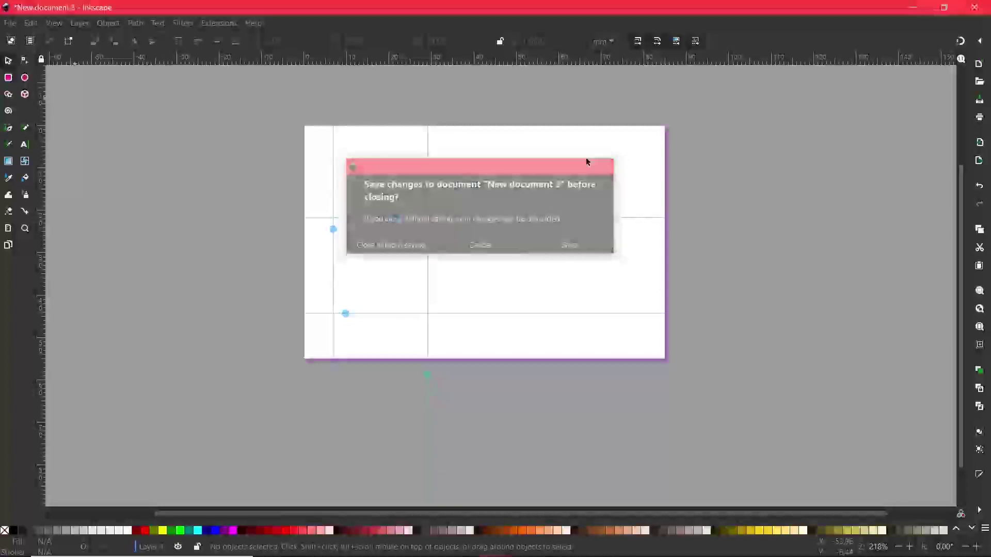
left_click(10, 23)
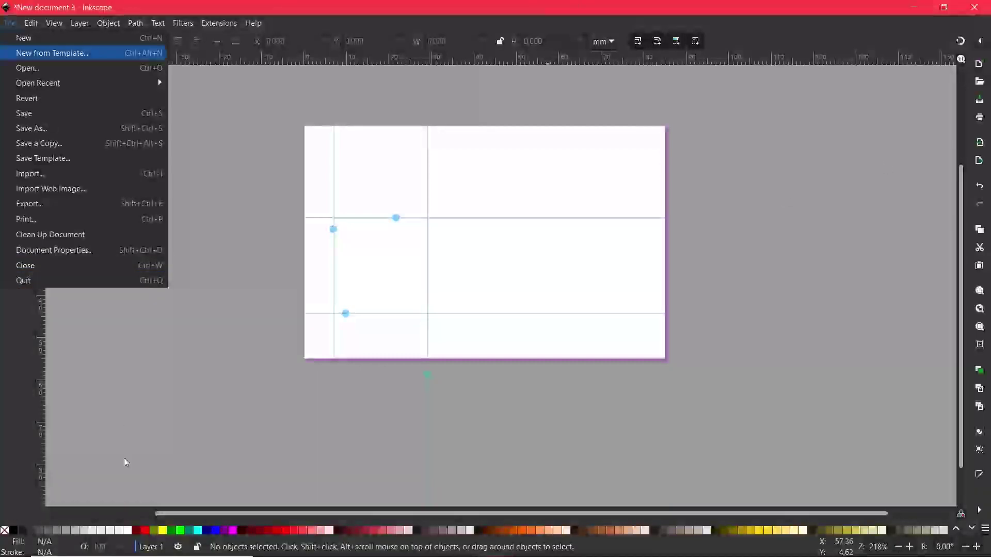
left_click(735, 269)
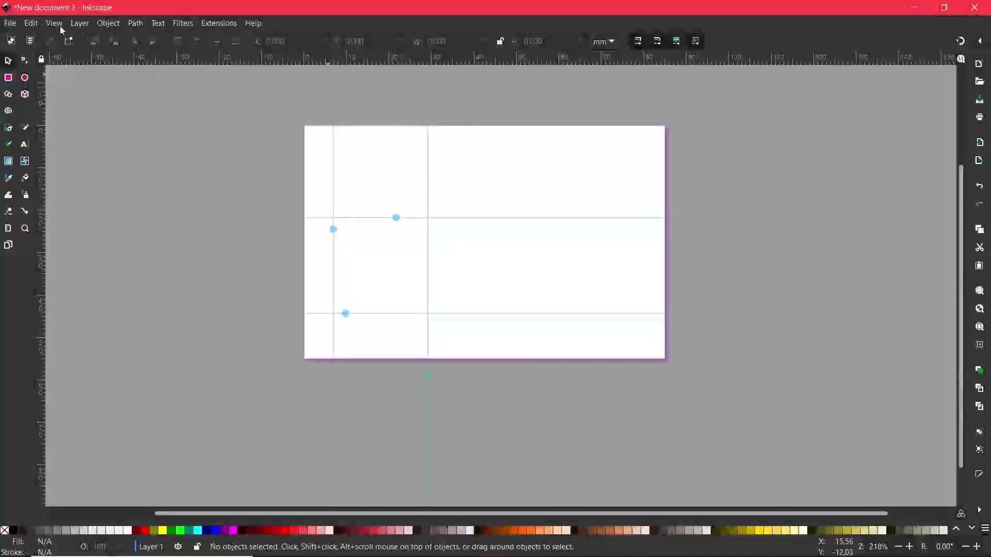
left_click(30, 24)
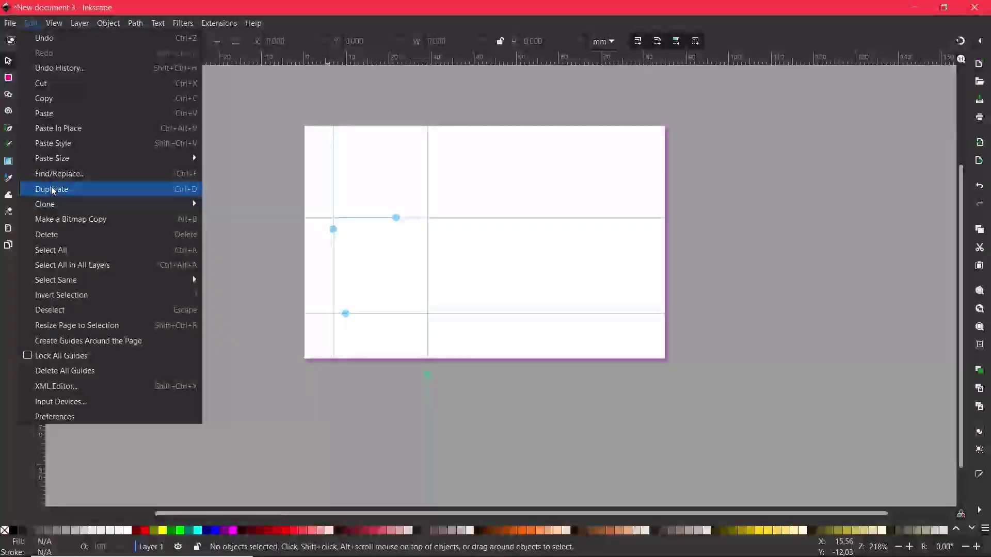
mouse_move(67, 204)
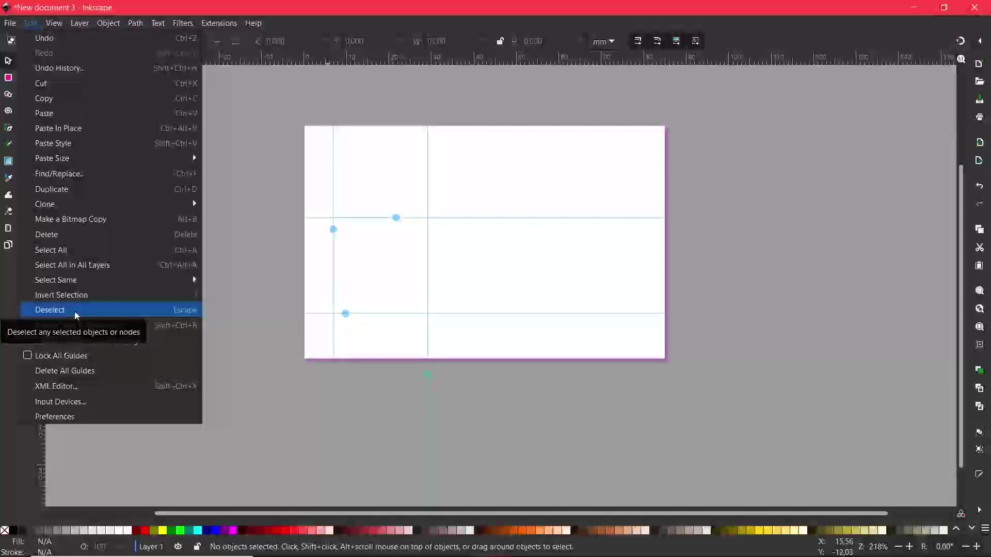
Hide all guides on the canvas
mouse_move(53, 24)
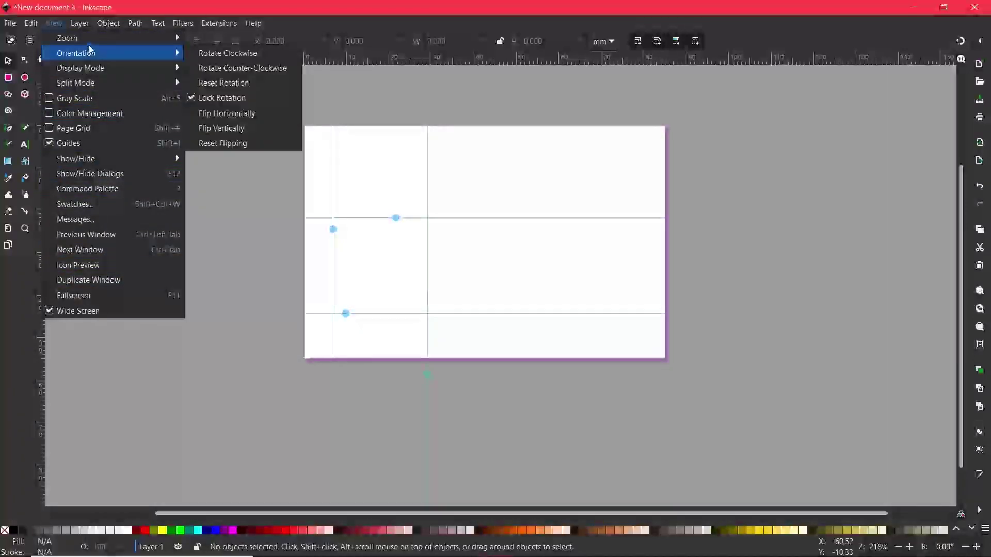
mouse_move(91, 41)
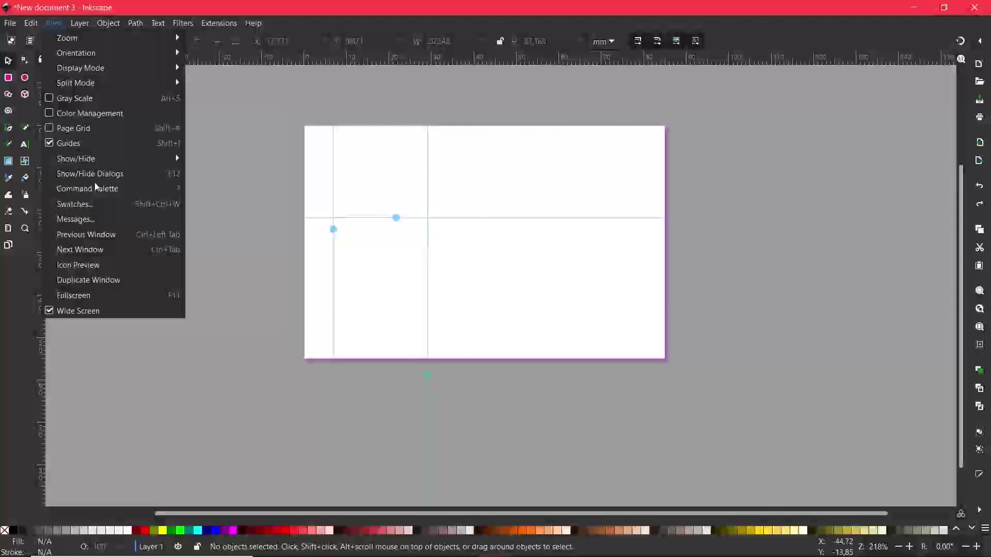
left_click(49, 143)
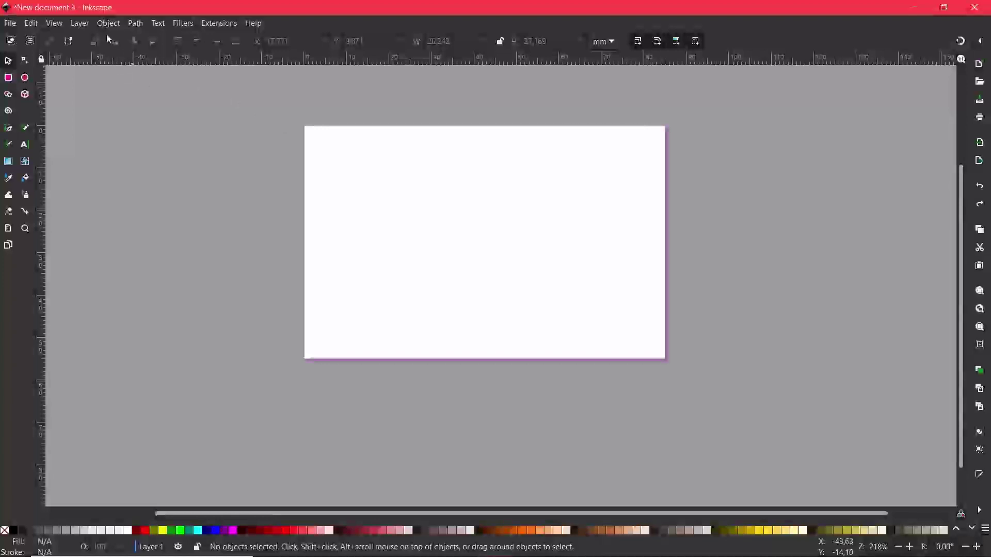
Switch the window to fullscreen and return it to the normal view
left_click(54, 23)
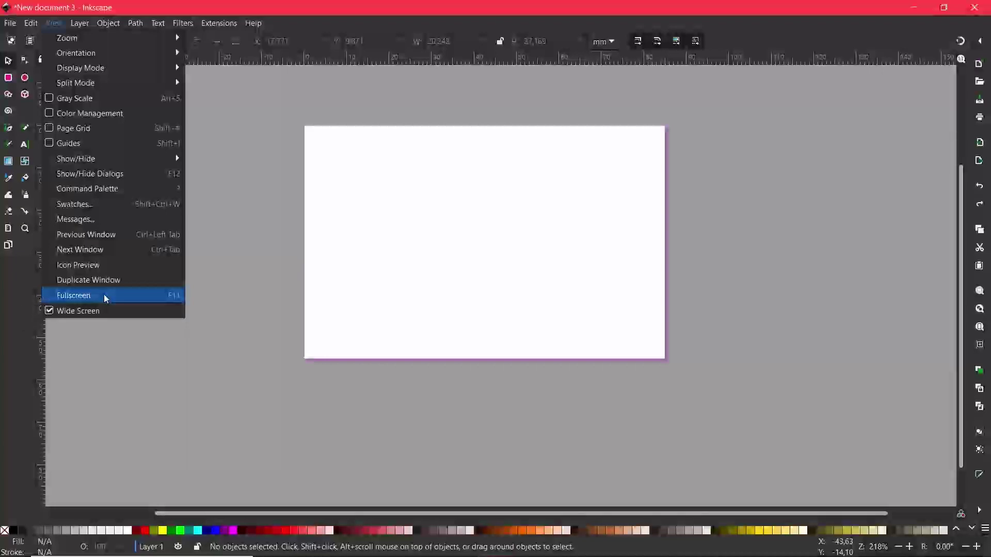
left_click(104, 293)
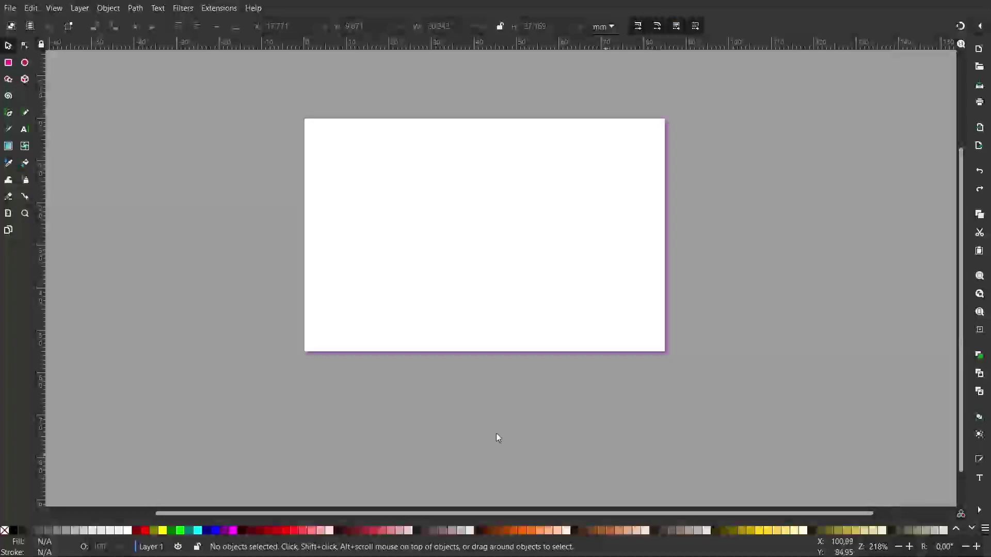
left_click(61, 9)
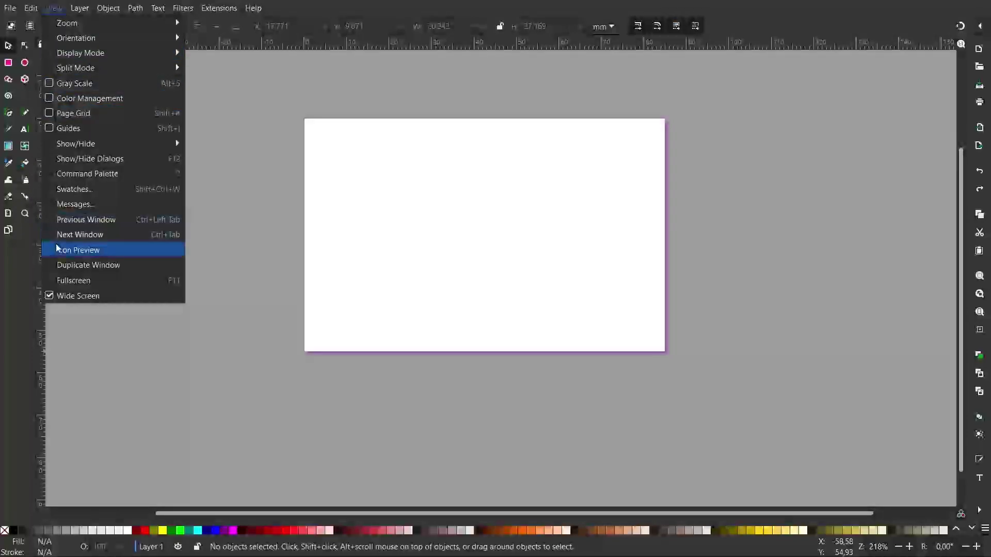
left_click(64, 280)
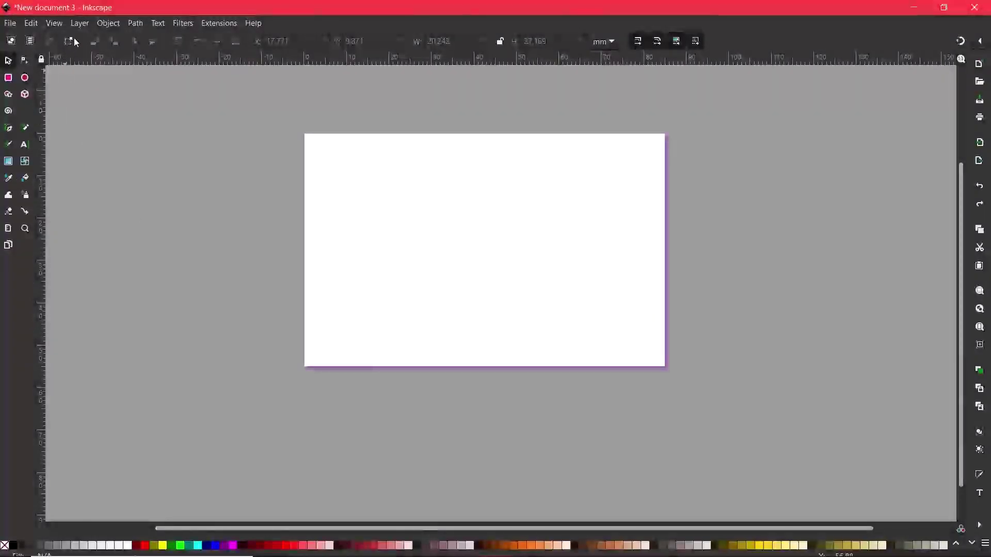
left_click(77, 20)
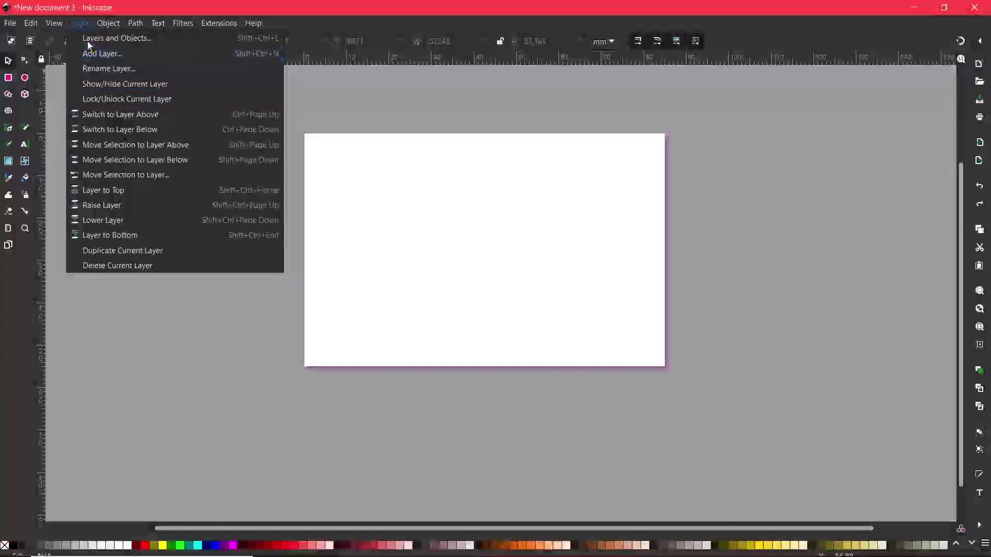
mouse_move(101, 27)
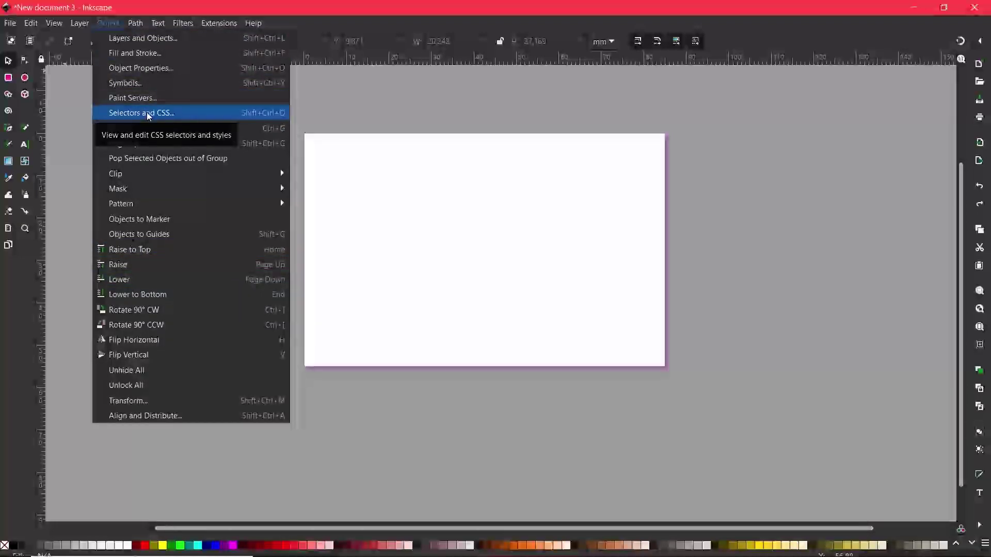
mouse_move(166, 204)
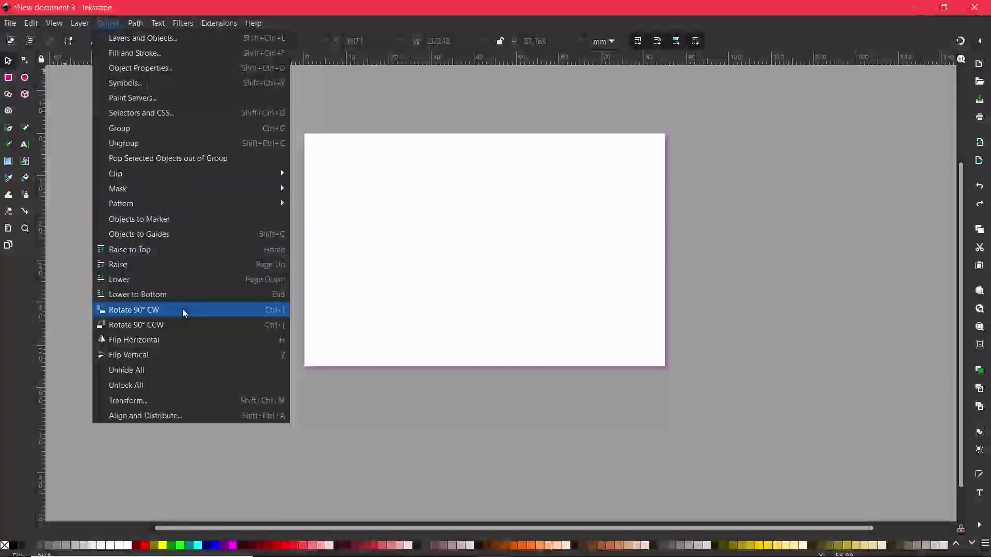
left_click(133, 23)
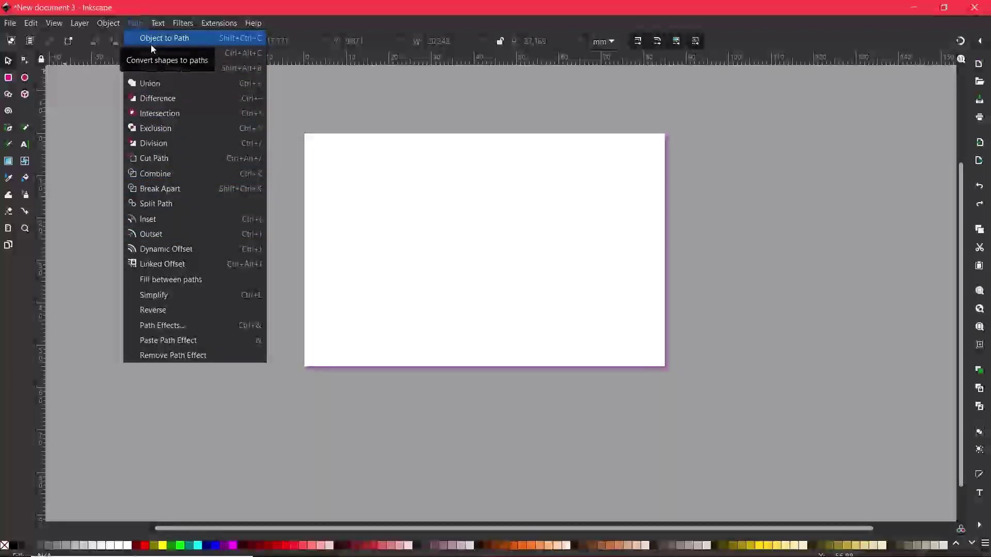
mouse_move(156, 24)
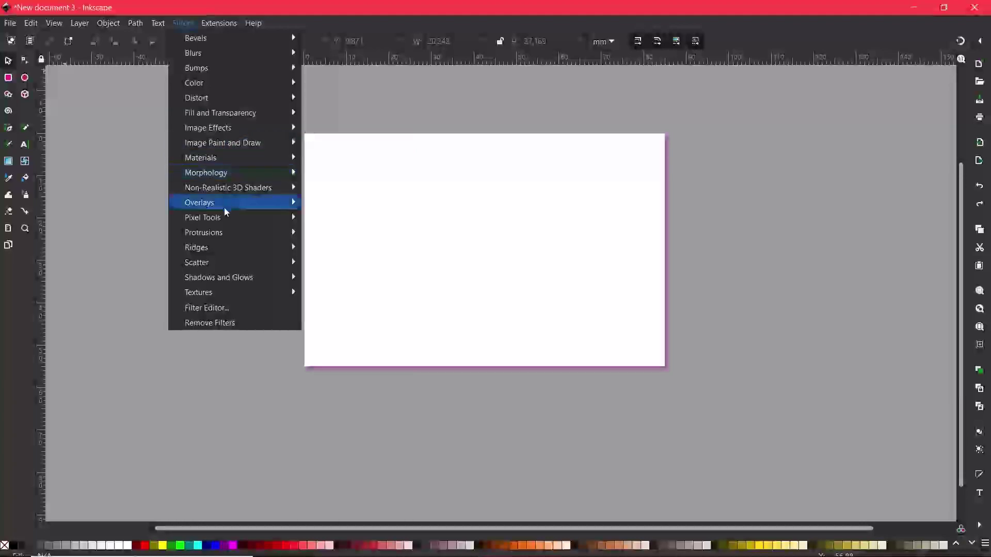
mouse_move(224, 261)
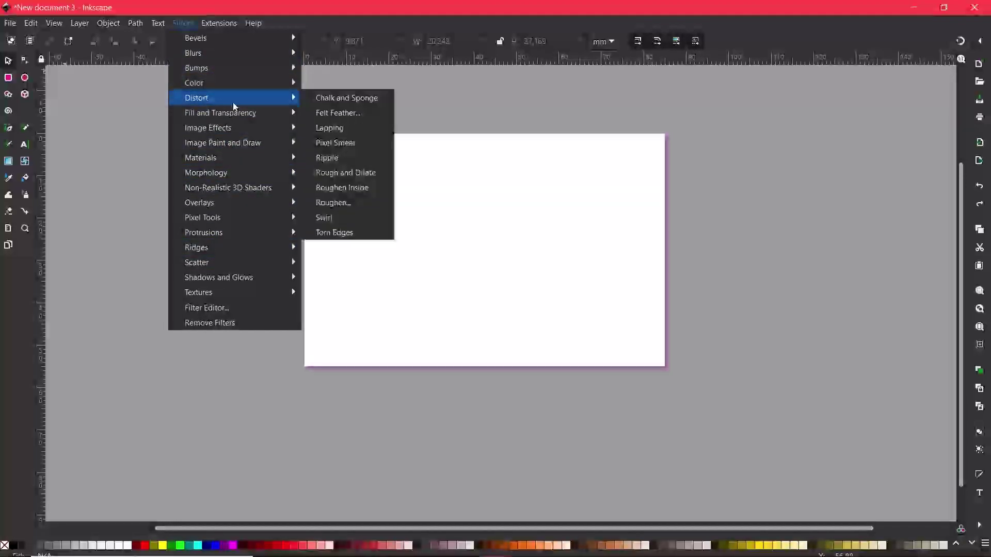
Open the settings of the previously used extension and close them without applying anything
mouse_move(201, 106)
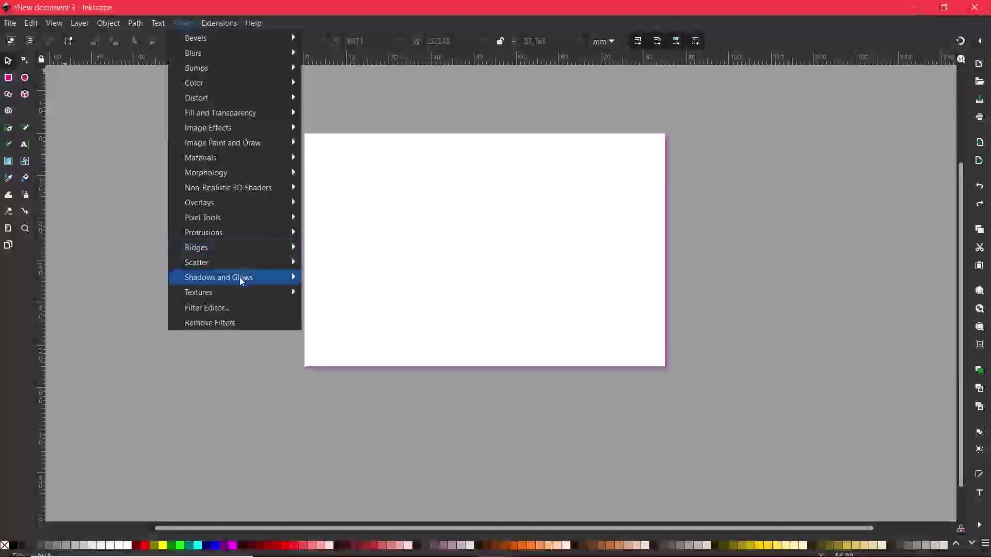
mouse_move(217, 24)
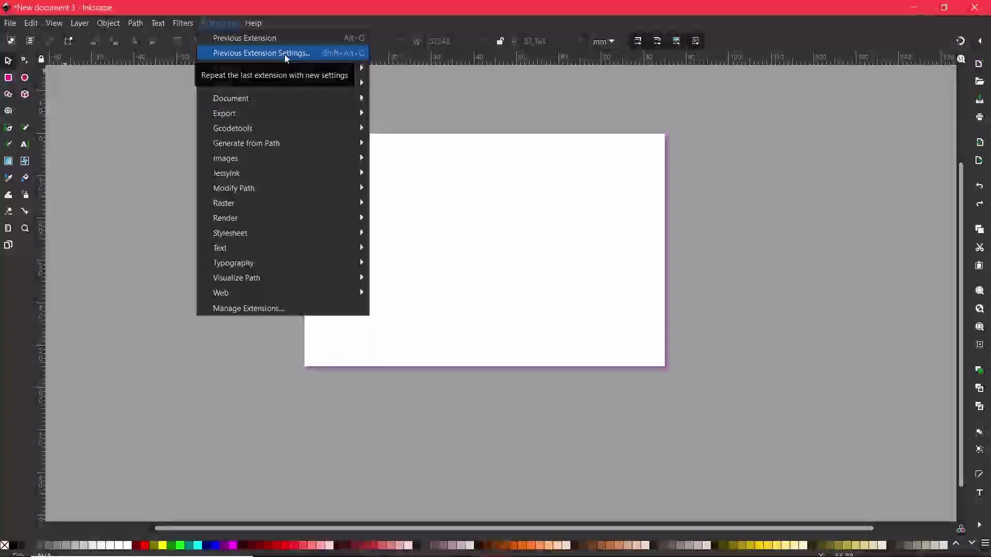
left_click(286, 56)
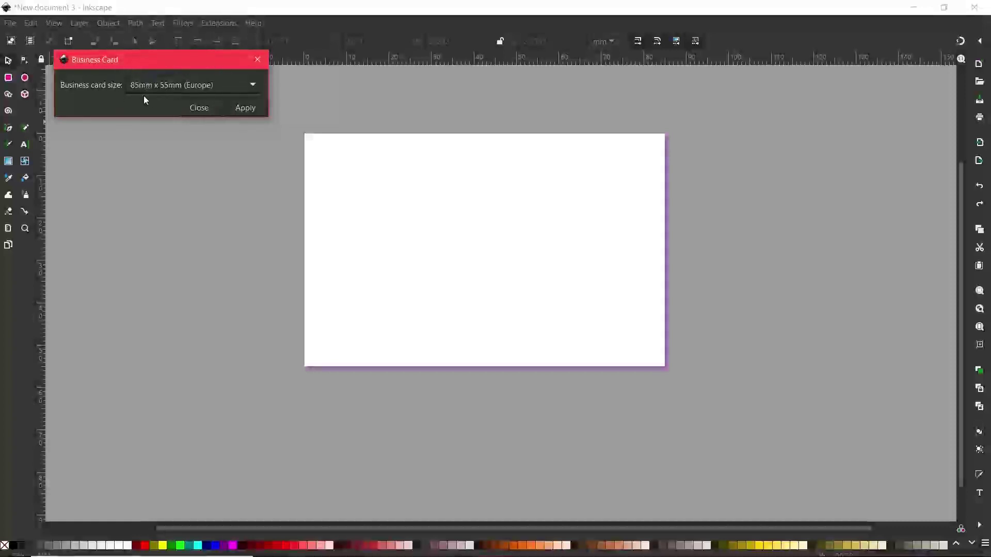
left_click(199, 107)
left_click(219, 23)
mouse_move(249, 74)
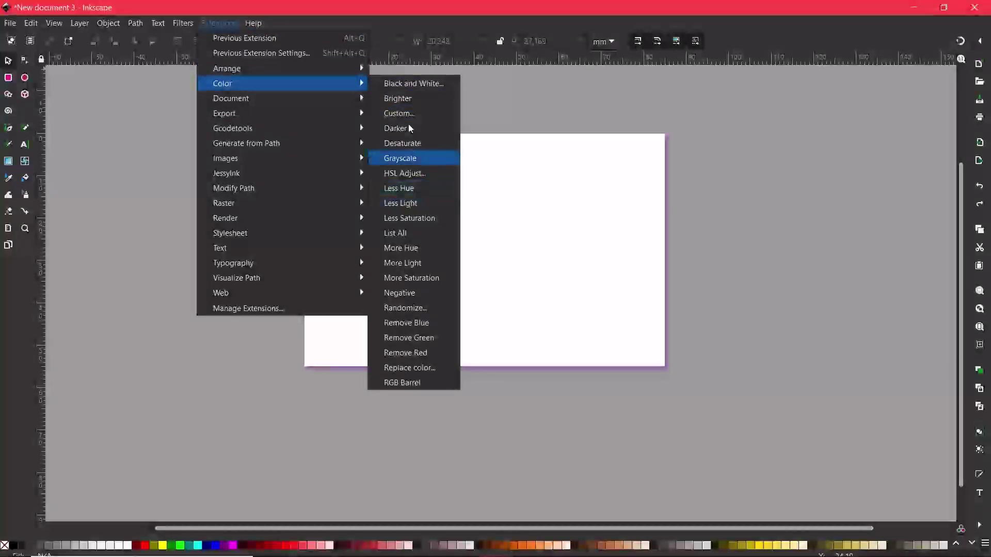
mouse_move(283, 112)
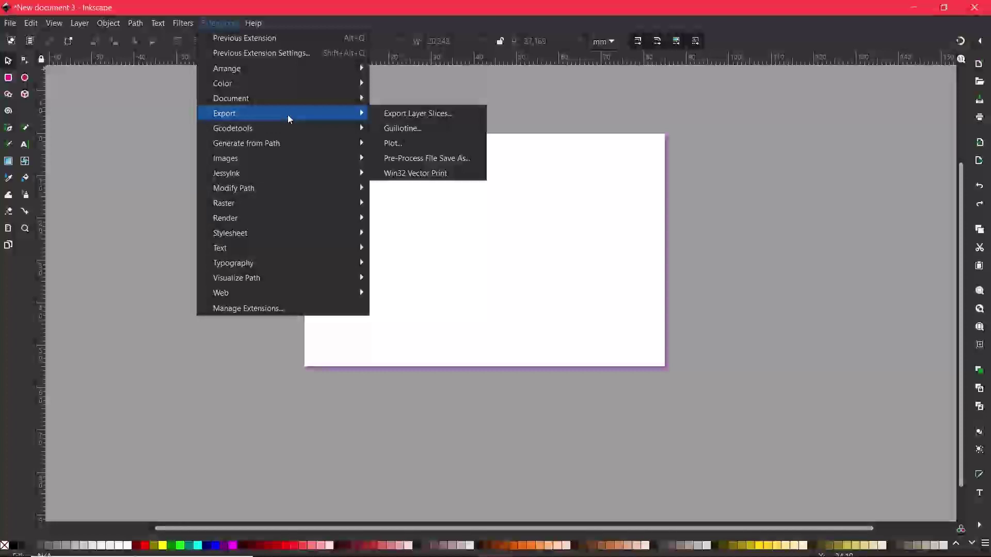
mouse_move(290, 245)
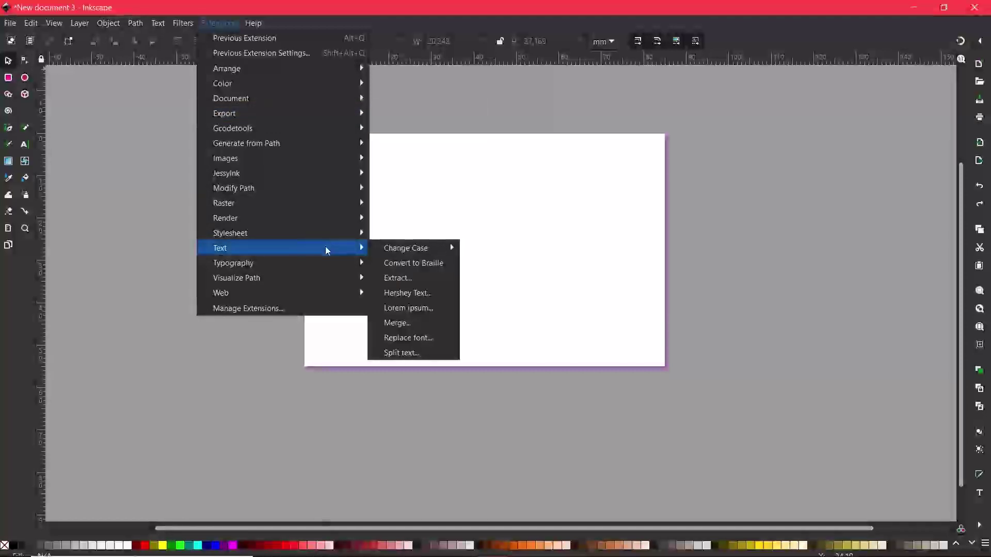
mouse_move(327, 267)
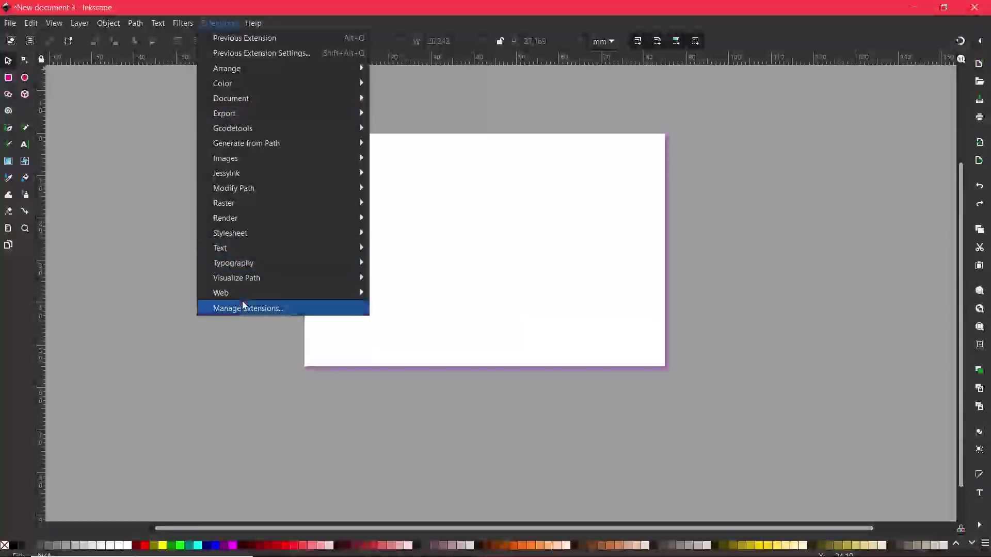
Open the online Inkscape Manual in the browser and look over its table of contents and chapter subsections
mouse_move(253, 25)
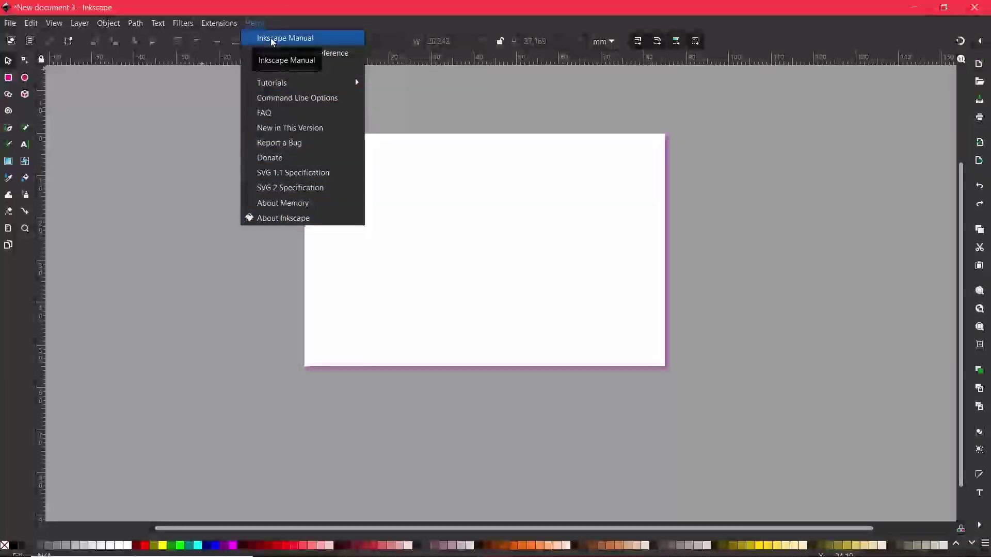
left_click(316, 40)
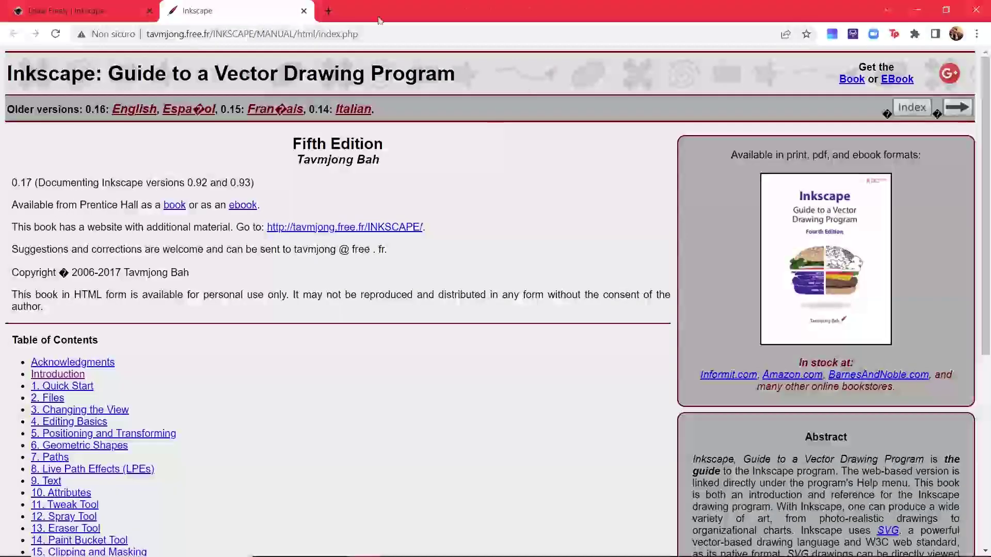
scroll(360, 419, "down", 6)
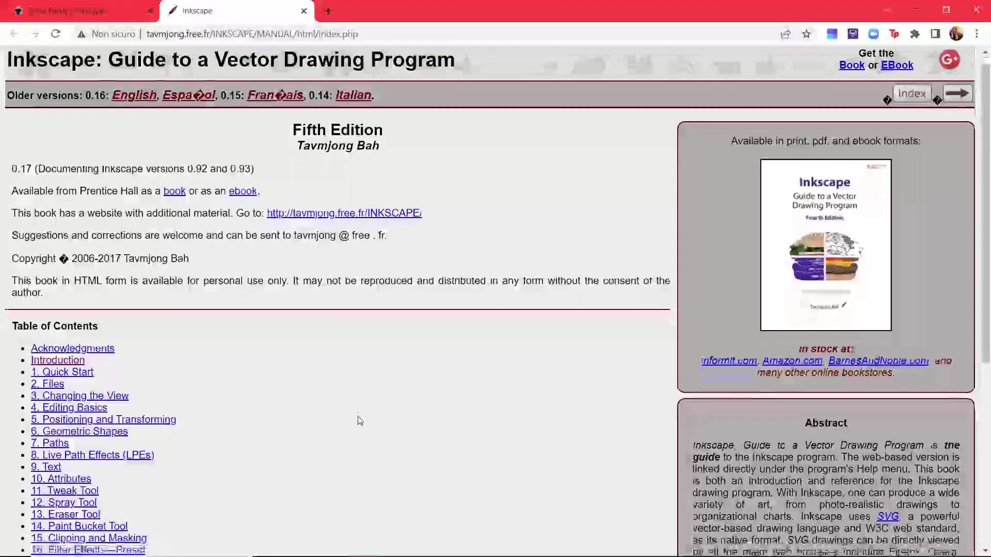
scroll(359, 419, "up", 6)
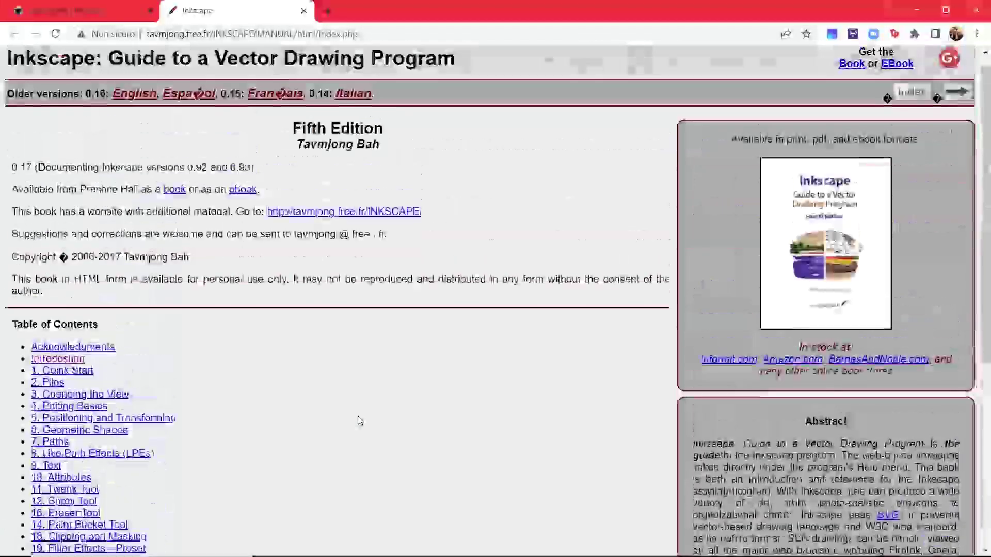
scroll(359, 420, "down", 2)
scroll(360, 420, "down", 5)
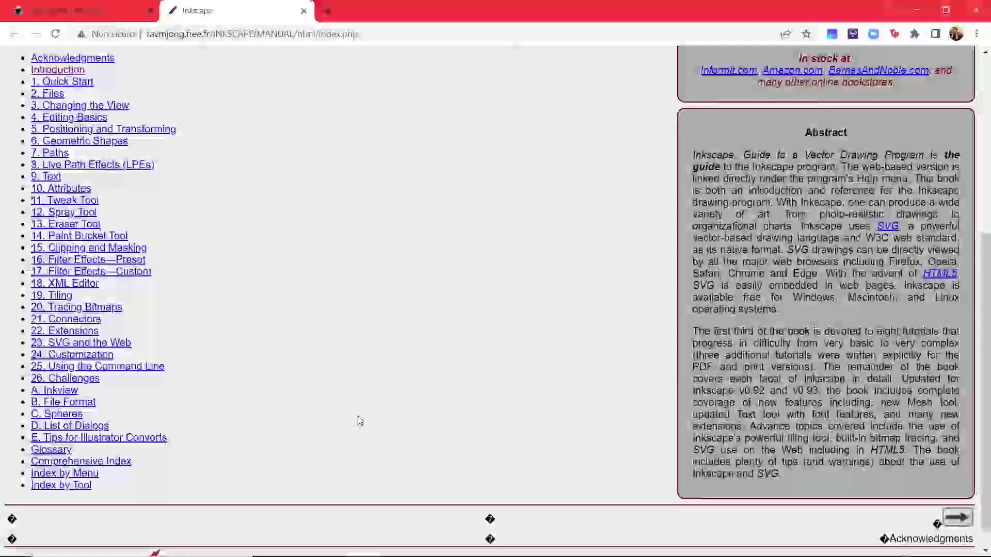
scroll(232, 283, "up", 1)
mouse_move(77, 104)
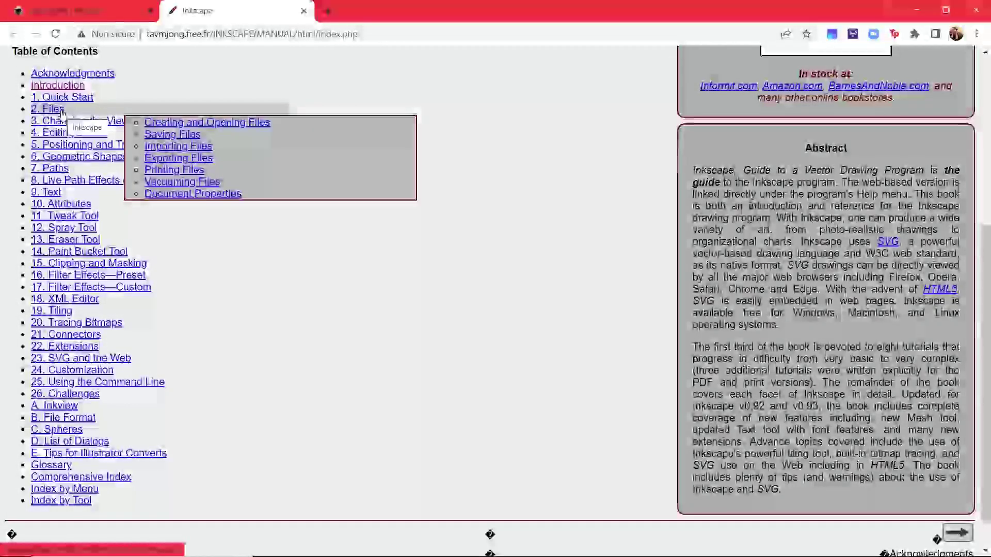
mouse_move(119, 121)
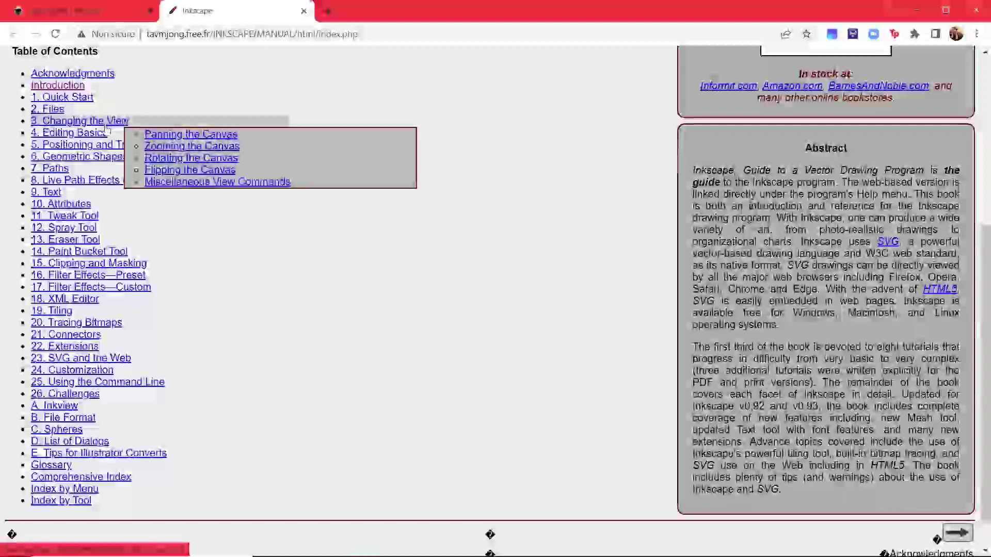
mouse_move(99, 316)
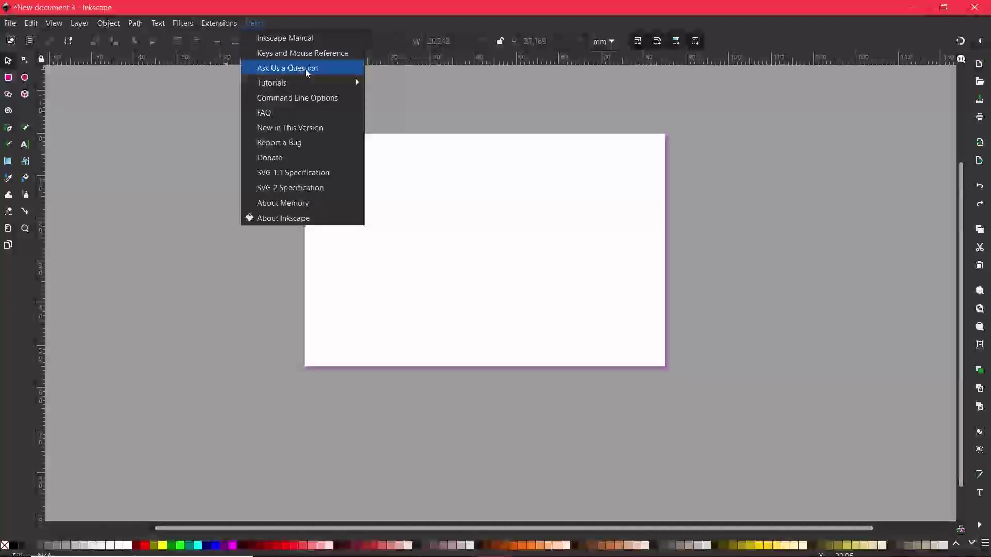
Open the built-in Interpolate tutorial, widen its window and read through it
mouse_move(312, 87)
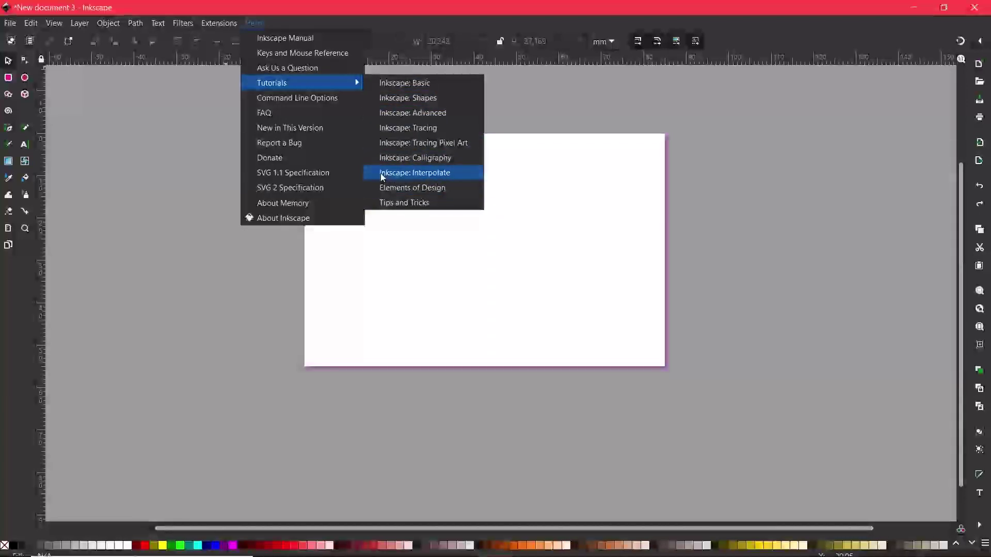
left_click(451, 172)
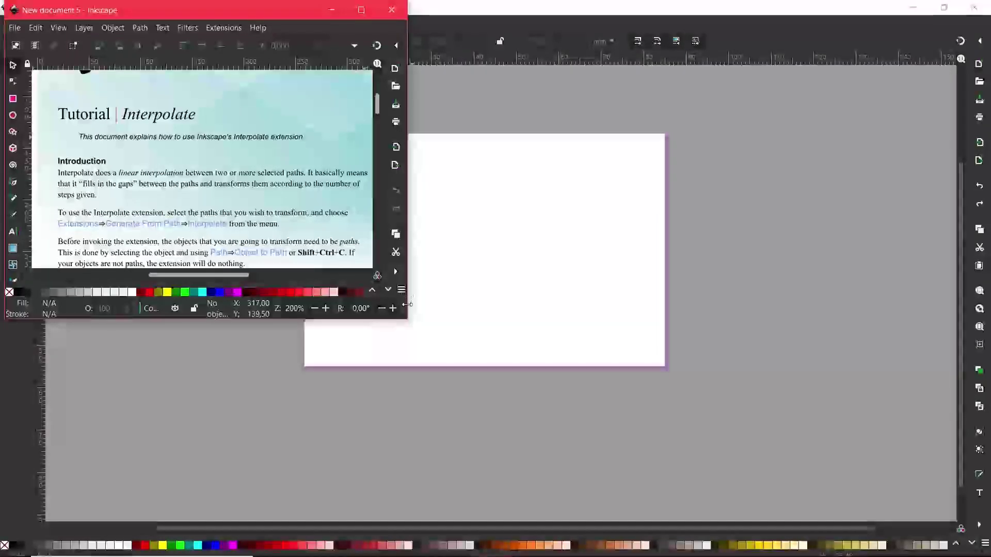
left_click_drag(409, 318, 508, 371)
scroll(361, 196, "down", 15)
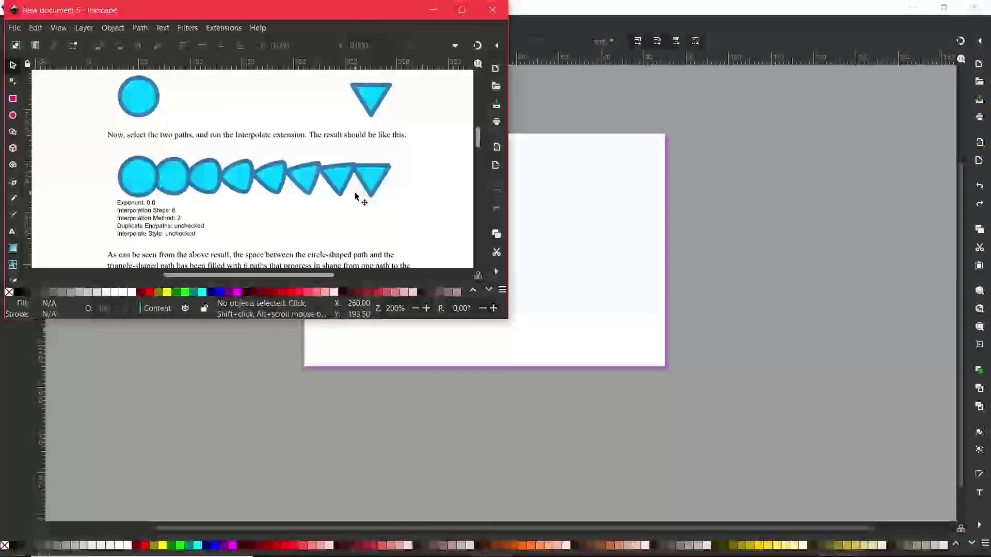
scroll(355, 195, "down", 20)
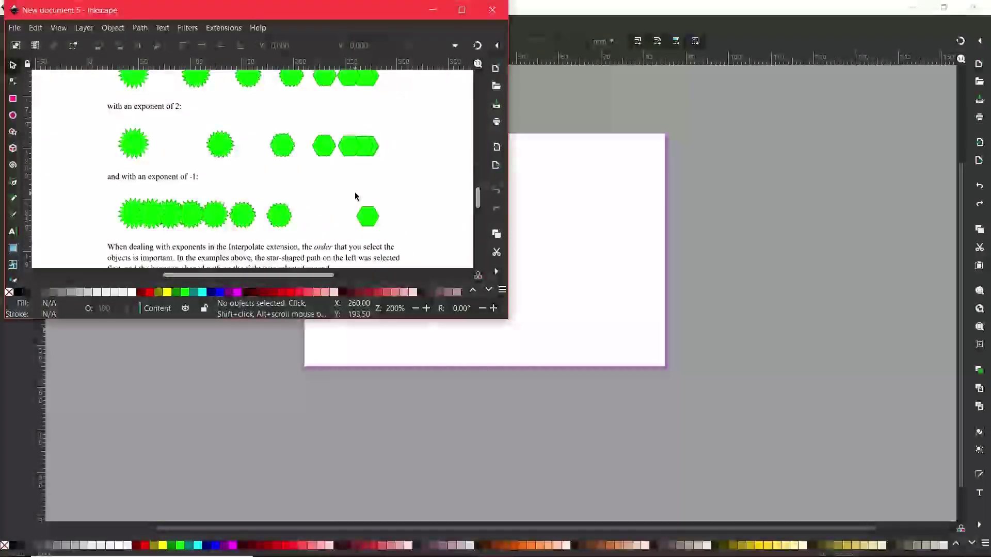
scroll(355, 196, "down", 20)
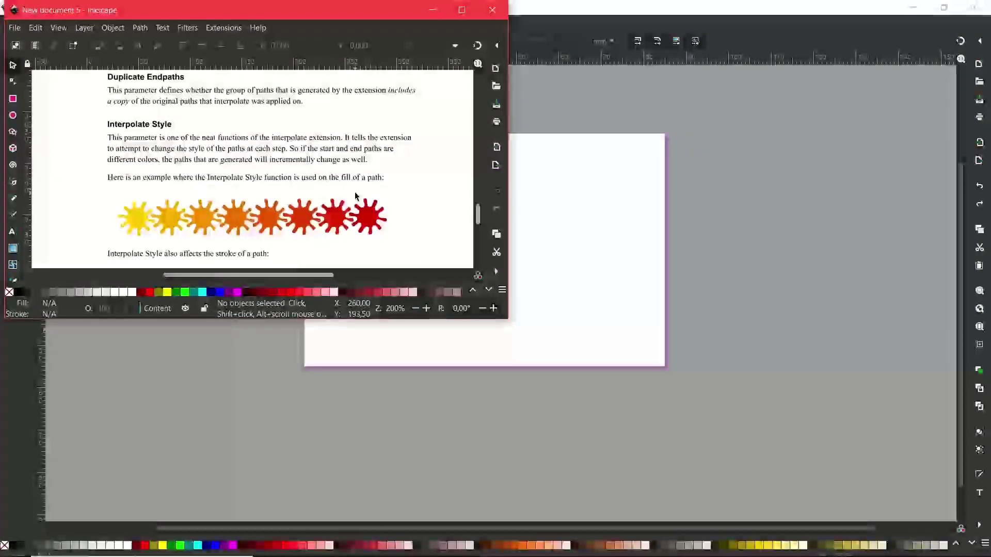
scroll(355, 196, "down", 20)
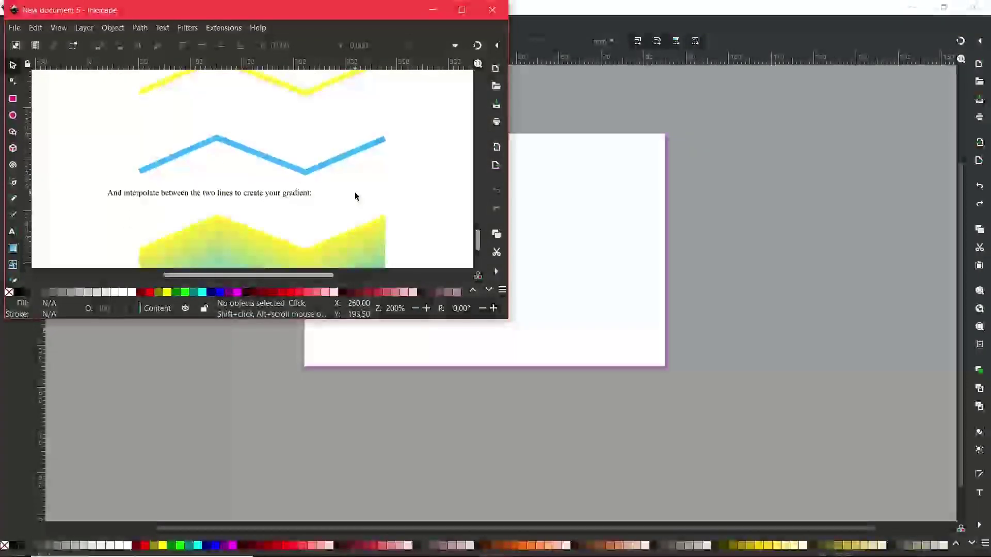
scroll(355, 196, "down", 5)
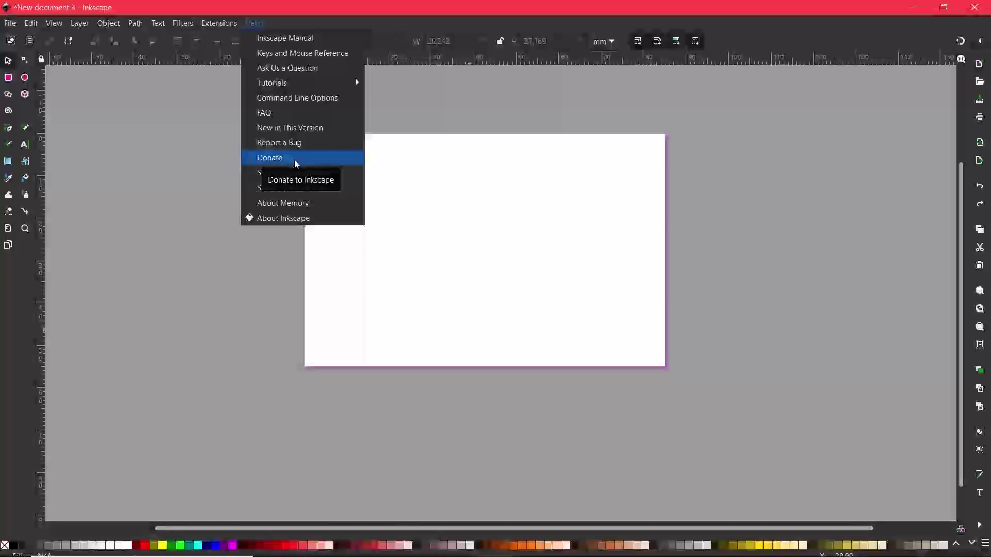
Review the authors, translators and license information in the About Inkscape window, and close it
left_click(313, 223)
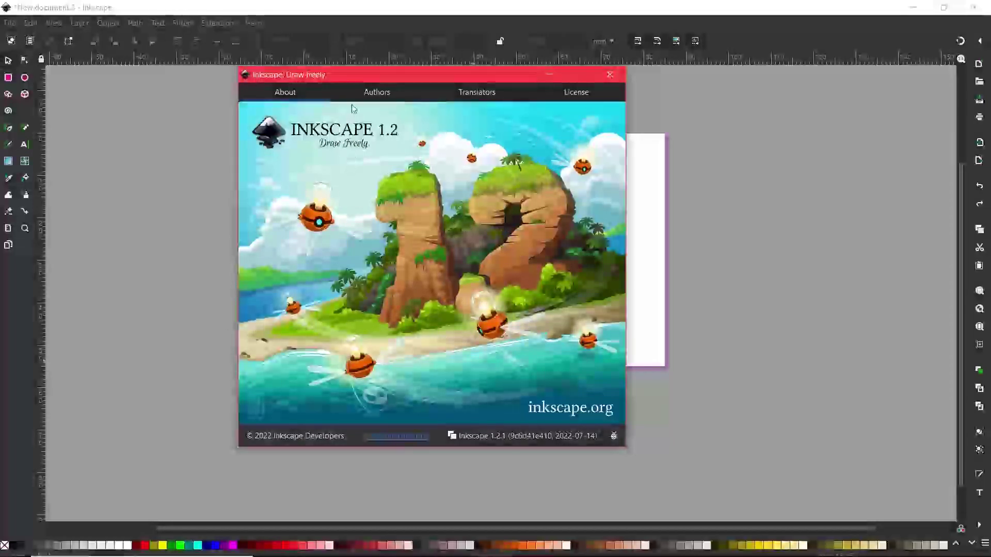
left_click(378, 93)
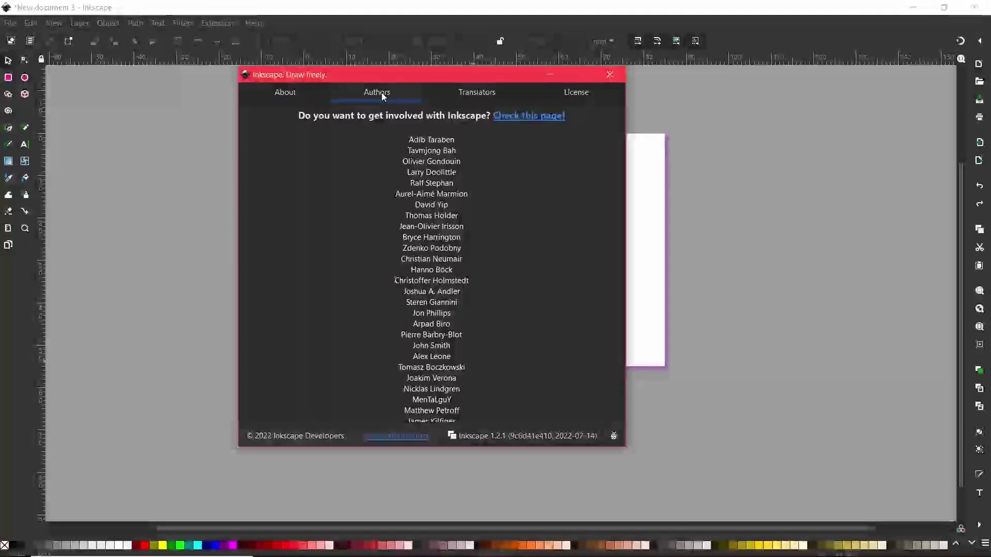
left_click(484, 93)
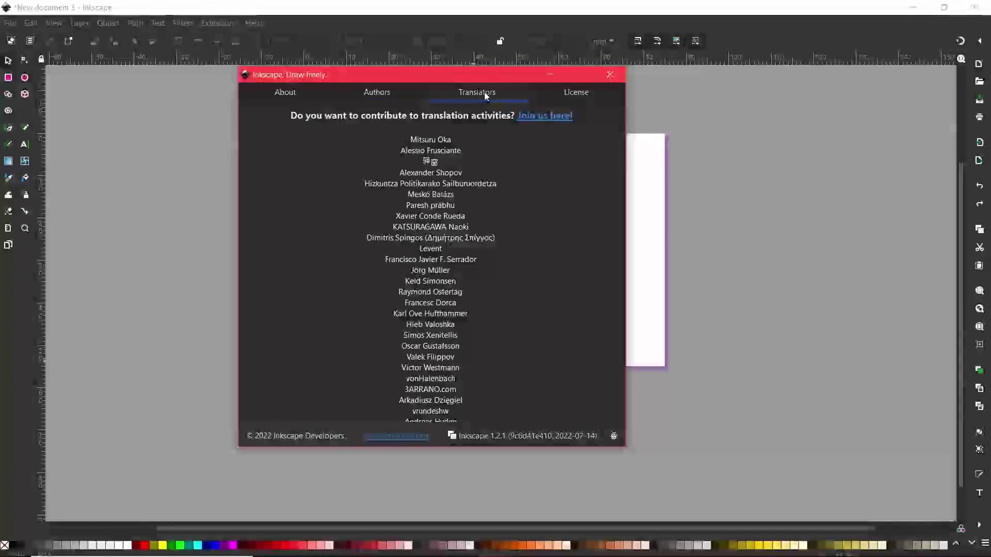
left_click(586, 93)
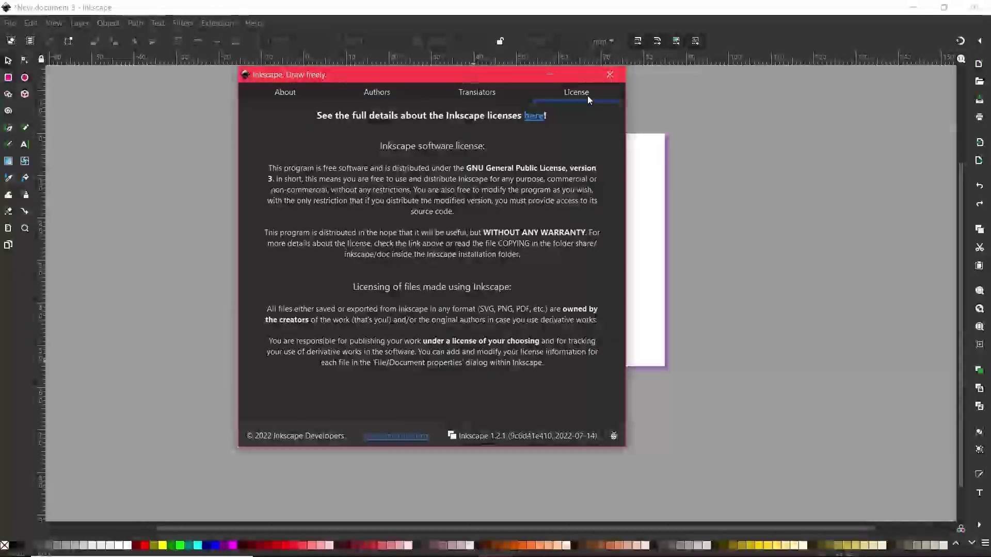
left_click(610, 75)
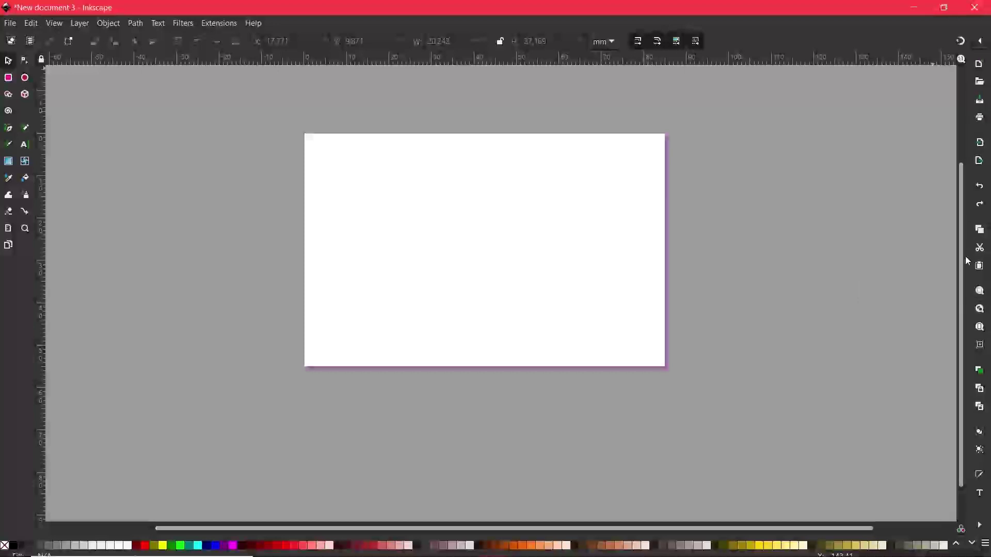
left_click(8, 24)
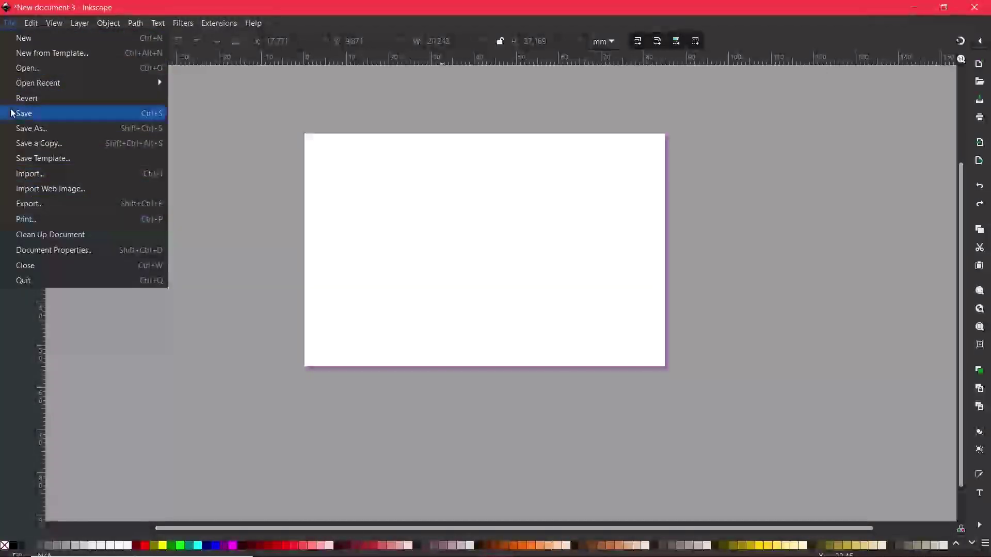
left_click(31, 23)
mouse_move(52, 204)
left_click(31, 23)
left_click(11, 23)
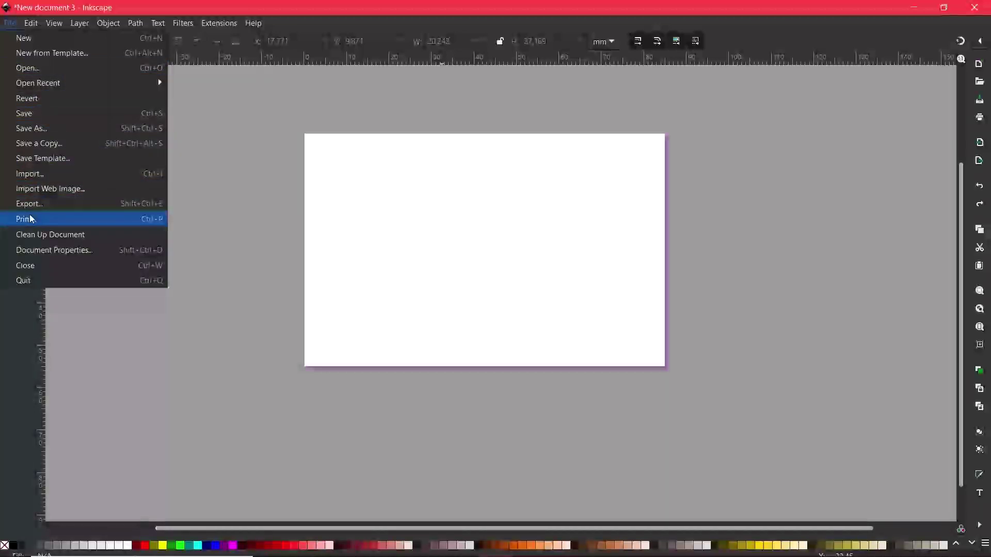
mouse_move(29, 26)
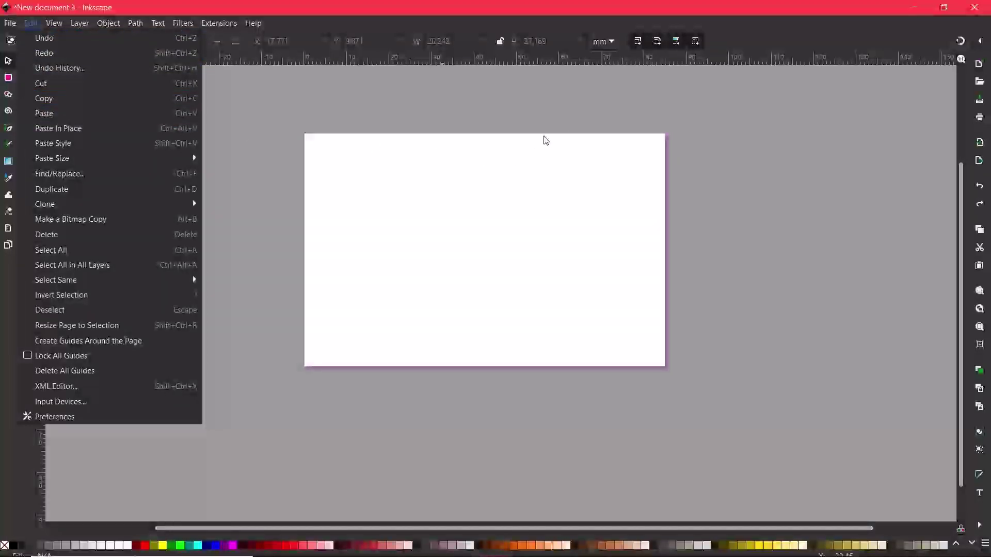
left_click(989, 118)
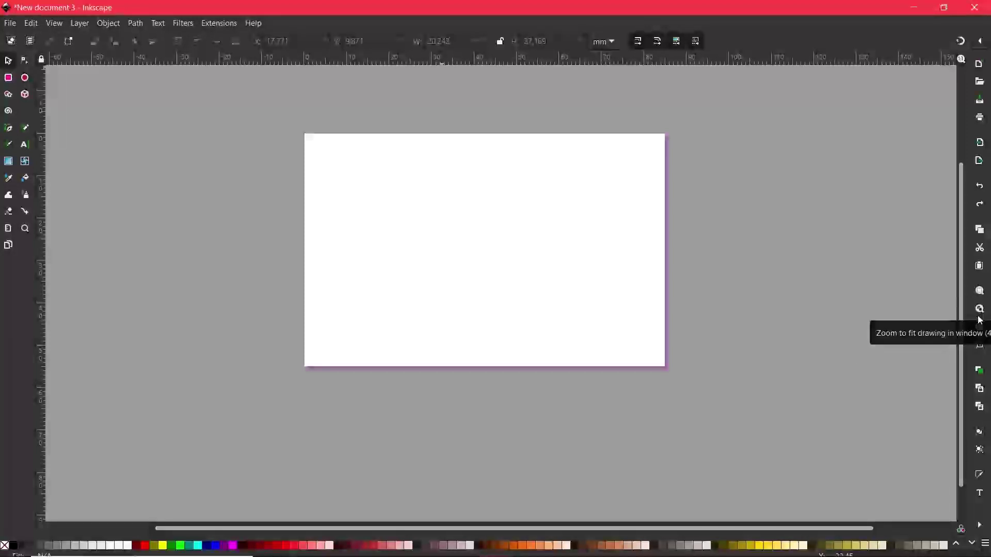
Center the page in the window and view the options of the Rectangle, Spiral and Gradient tools
left_click(980, 347)
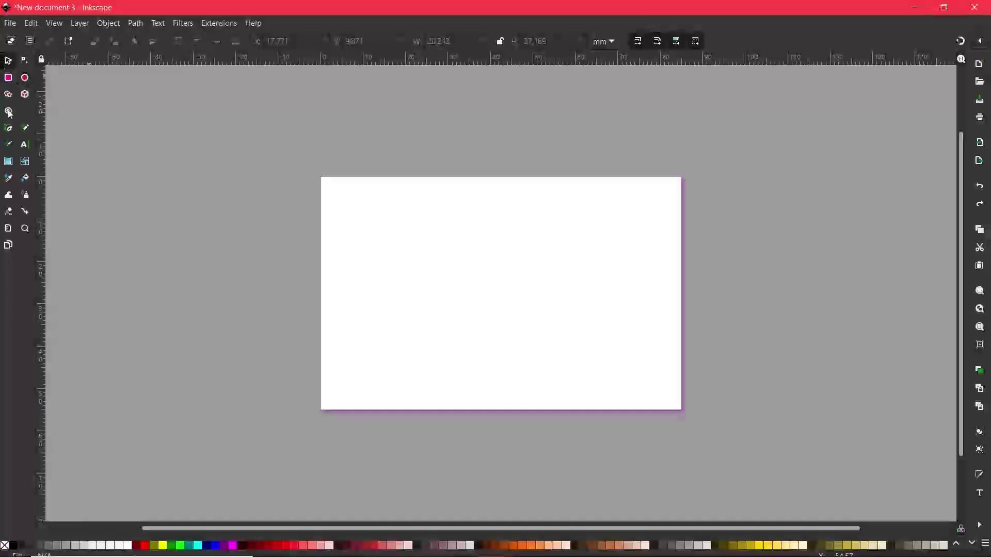
left_click(7, 79)
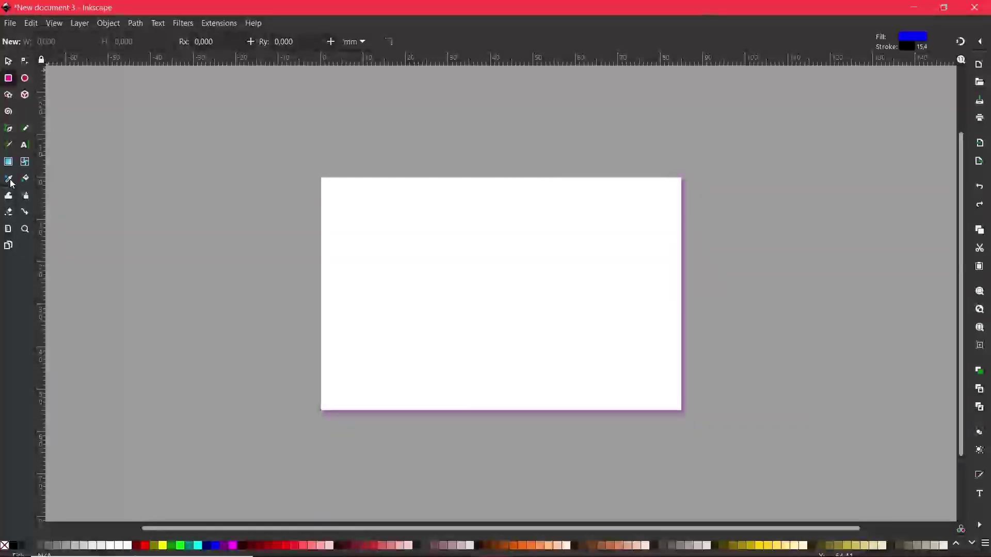
left_click(9, 118)
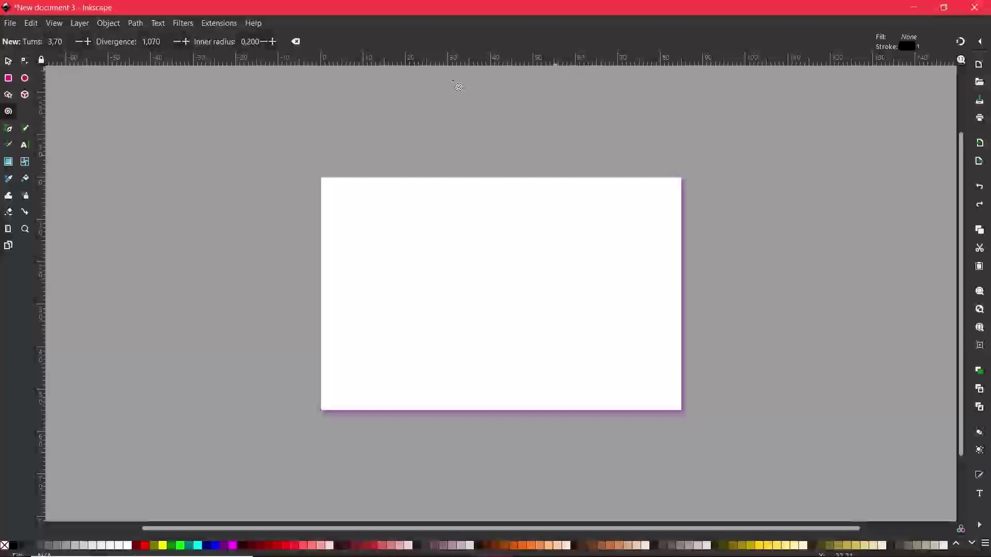
left_click(8, 162)
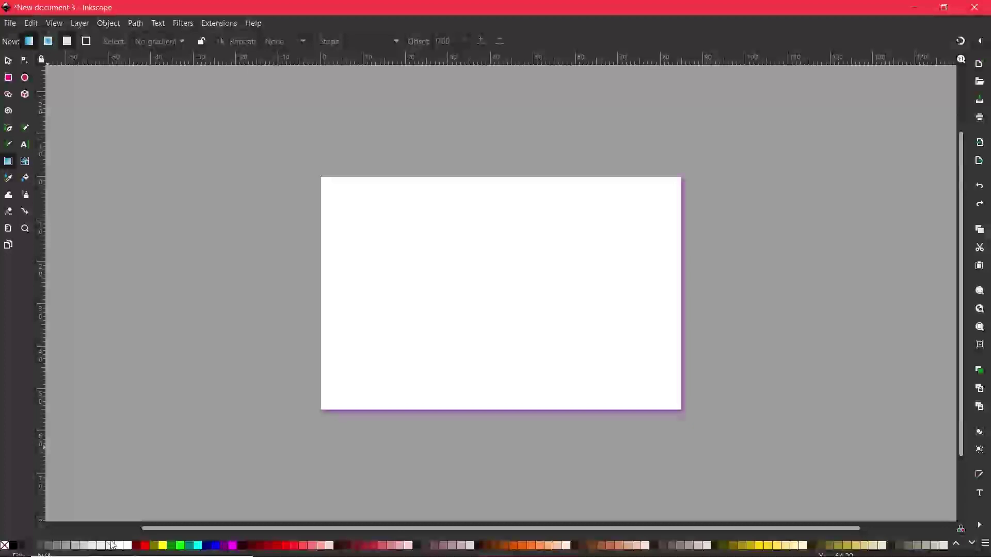
Activate the Rectangle tool and try red, cyan and yellow palette swatches as its fill color, ending with yellow
left_click(143, 547)
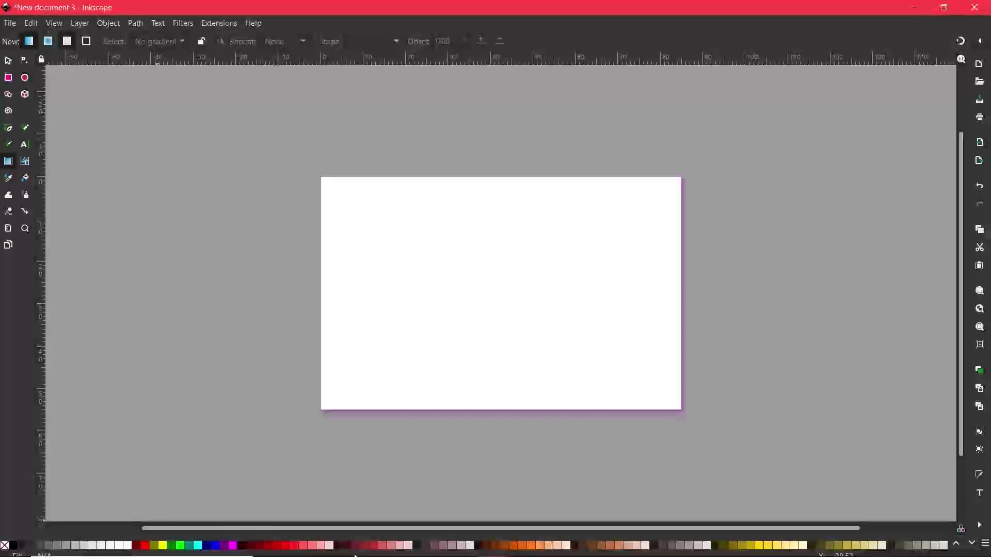
left_click(370, 546)
left_click(8, 78)
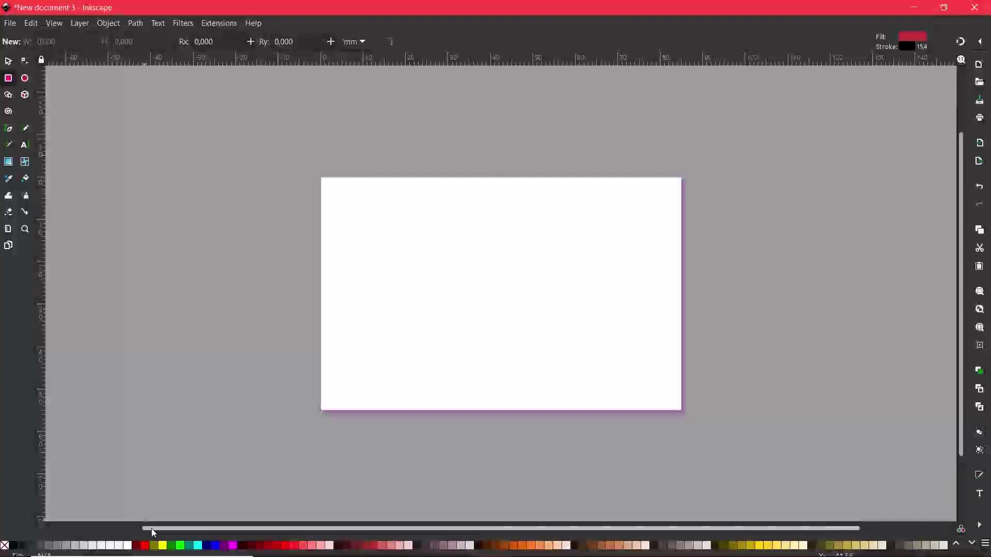
left_click(198, 546)
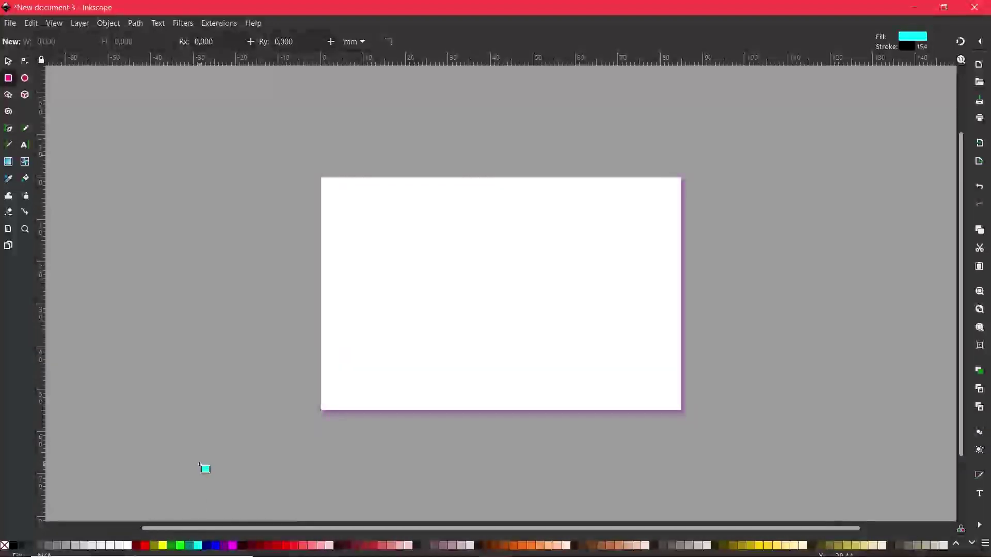
left_click_drag(872, 37, 796, 150)
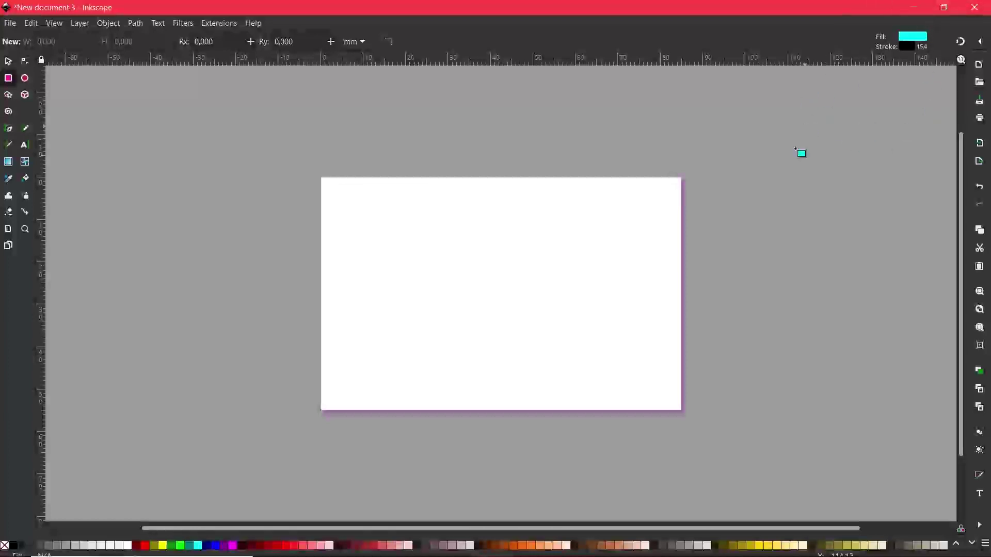
left_click(757, 546)
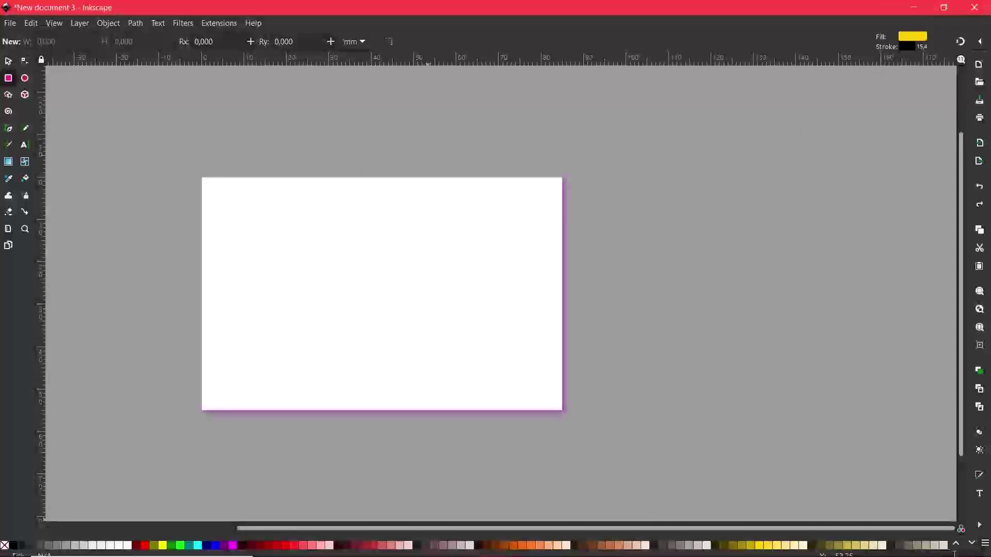
Browse all rows of the Inkscape default color palette and return to the first row
left_click(972, 545)
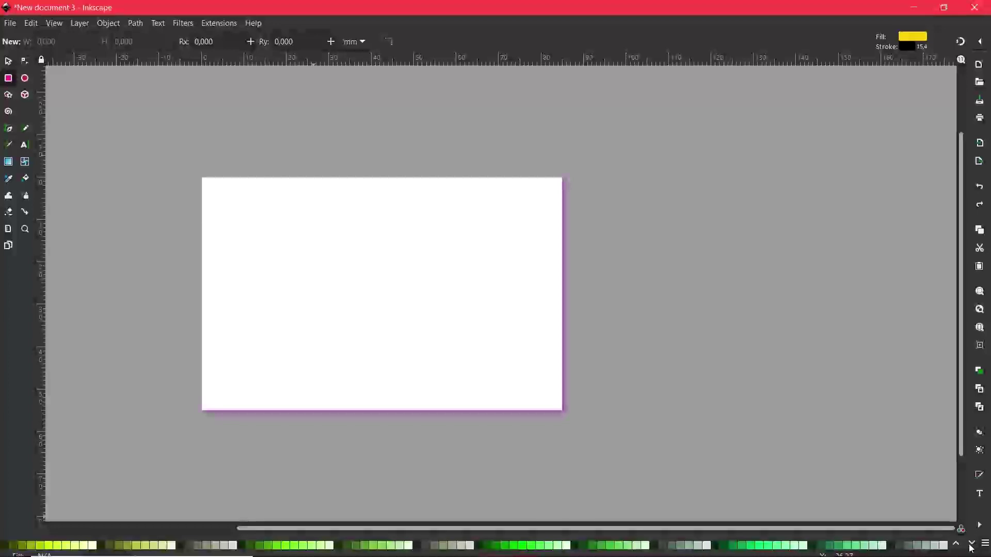
left_click(971, 545)
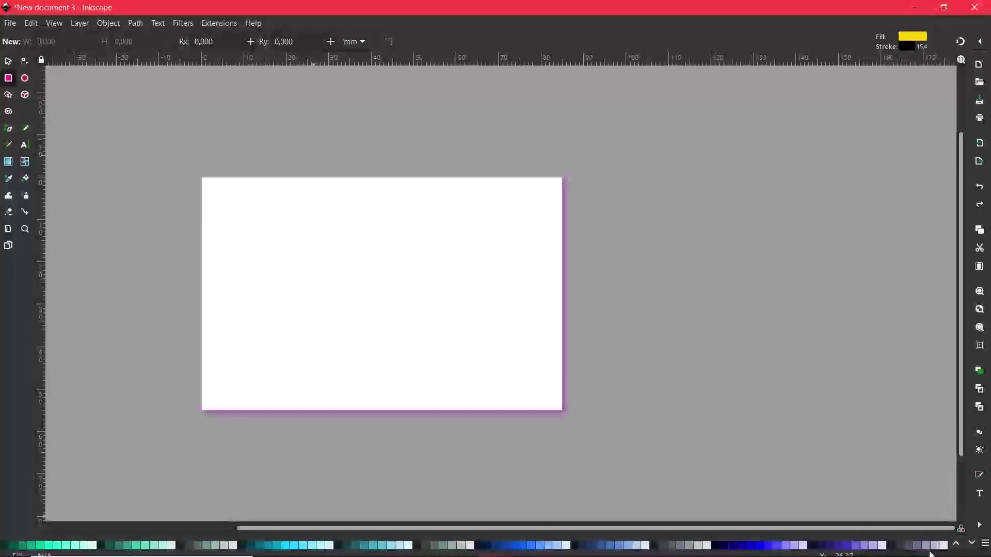
left_click(972, 545)
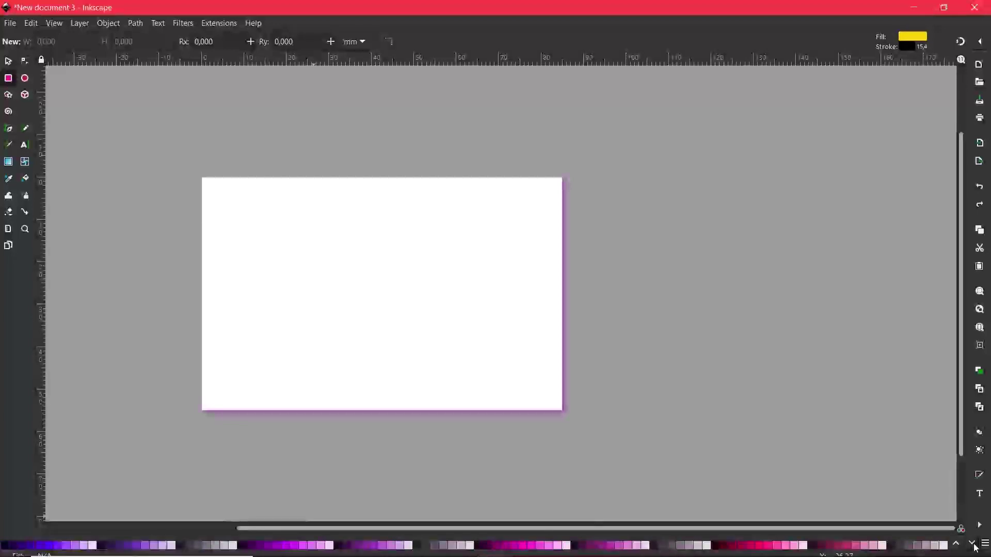
left_click(973, 544)
left_click(974, 545)
left_click(957, 544)
left_click(957, 544)
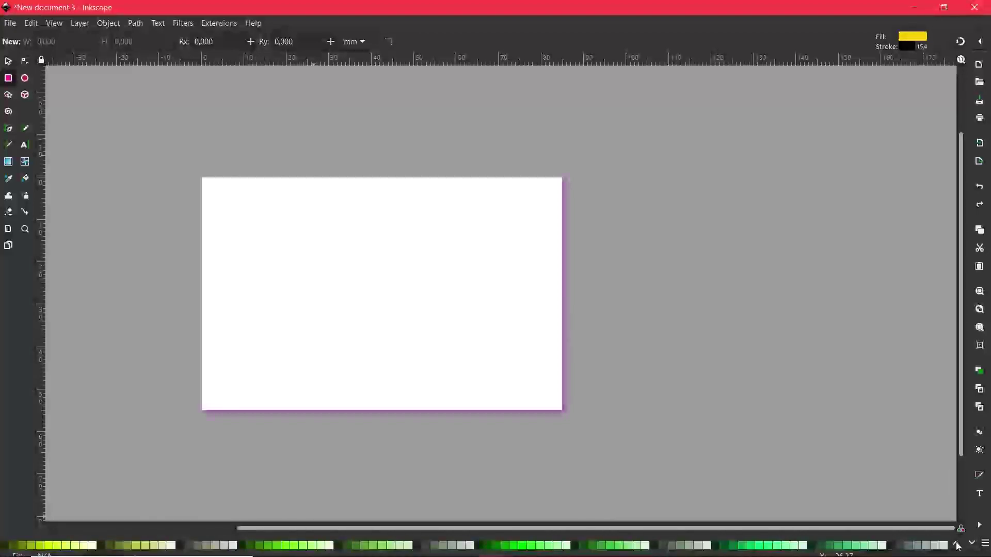
left_click(957, 544)
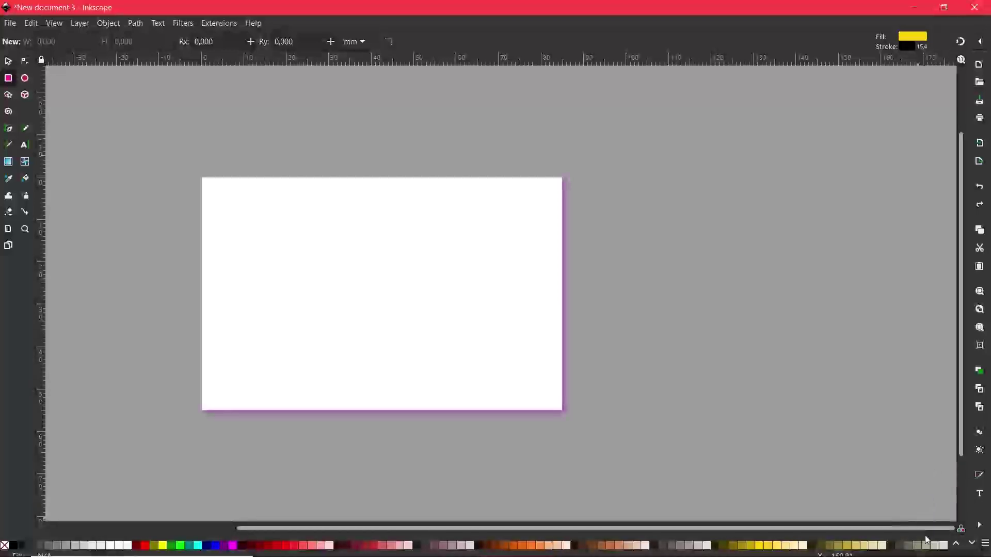
View the additional commands such as Layers and Objects and XML Editor, and switch the color palette to Royal
left_click(980, 525)
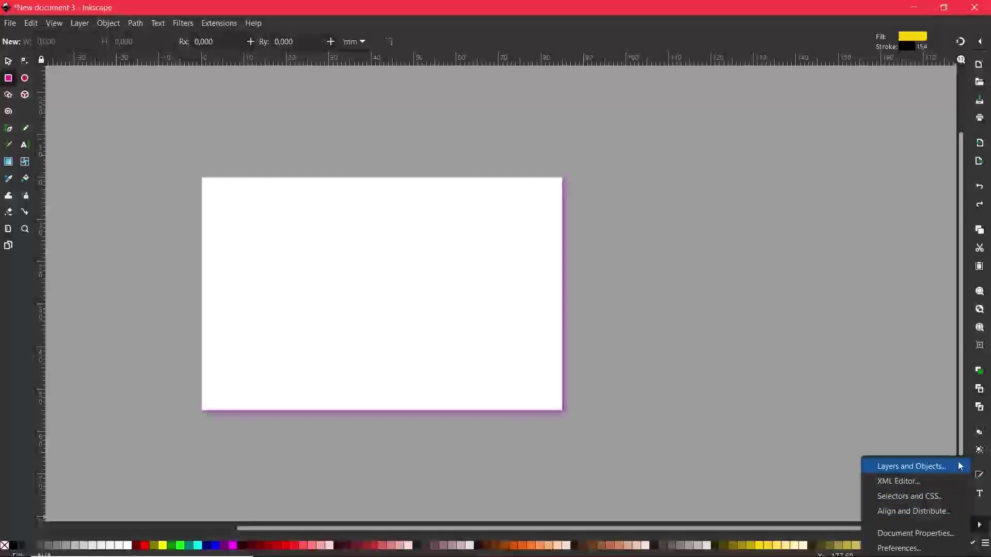
left_click(981, 512)
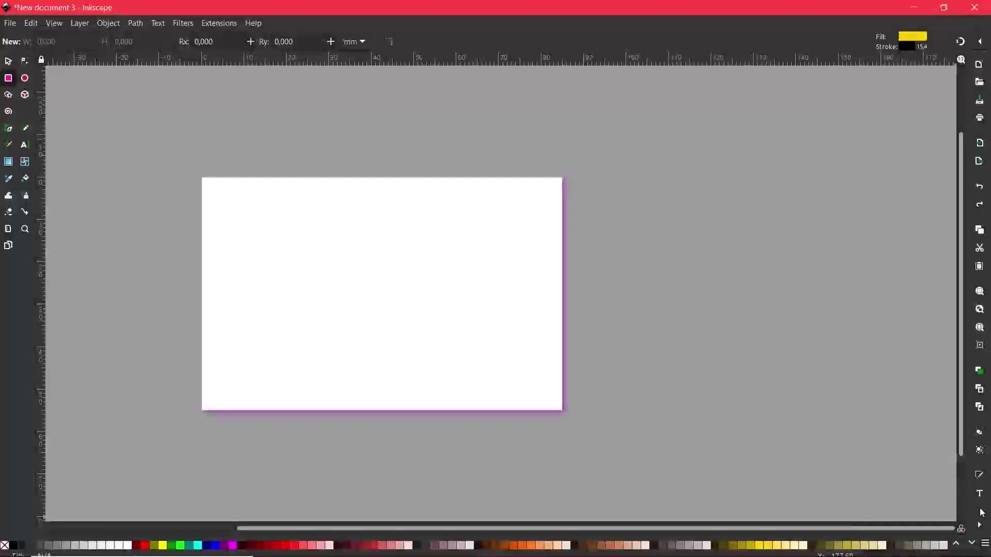
left_click(985, 547)
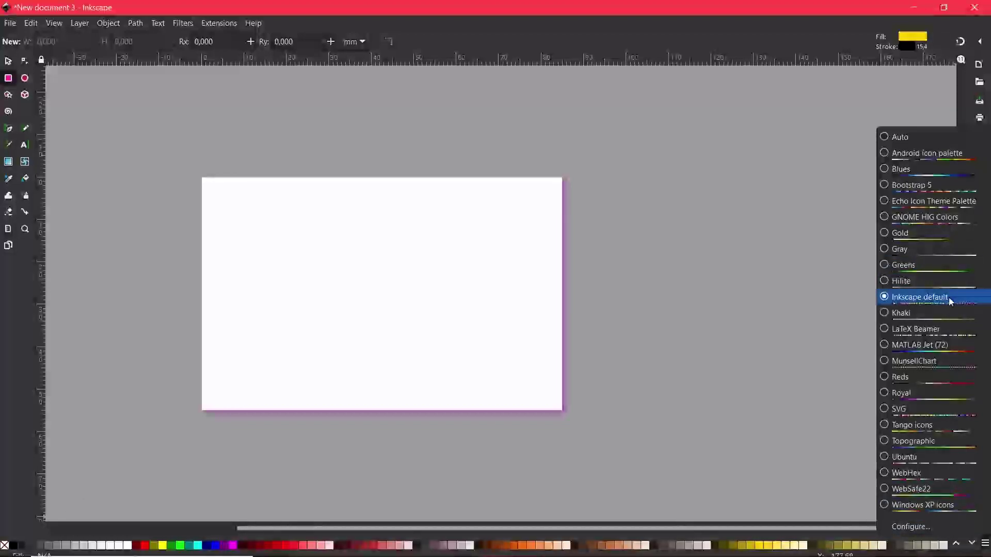
left_click(884, 396)
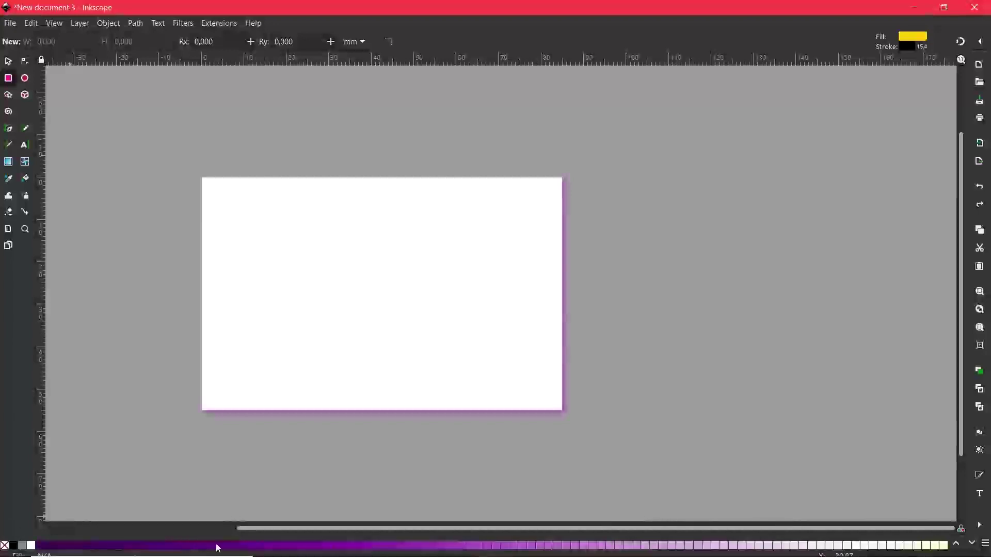